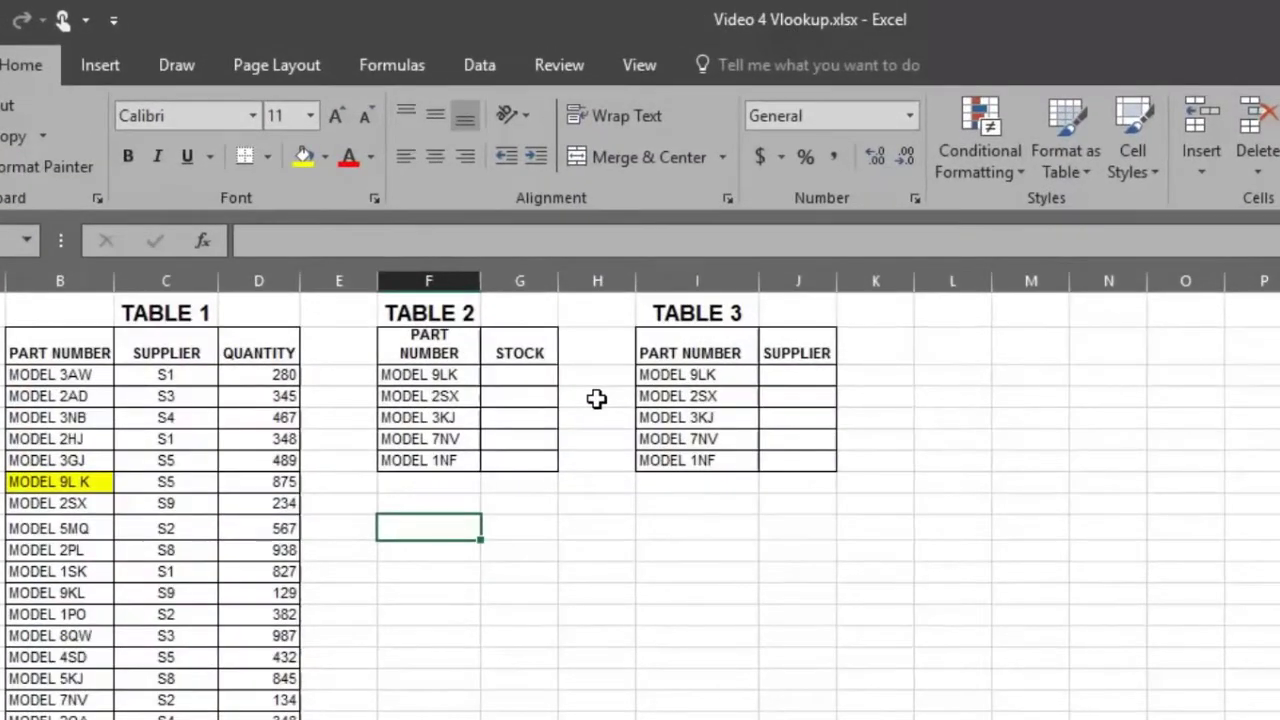
# Step: Enter =vlookup(F3,B3:D27,3,0) in G3 to look up MODEL 9LK's stock
pyautogui.click(522, 378)
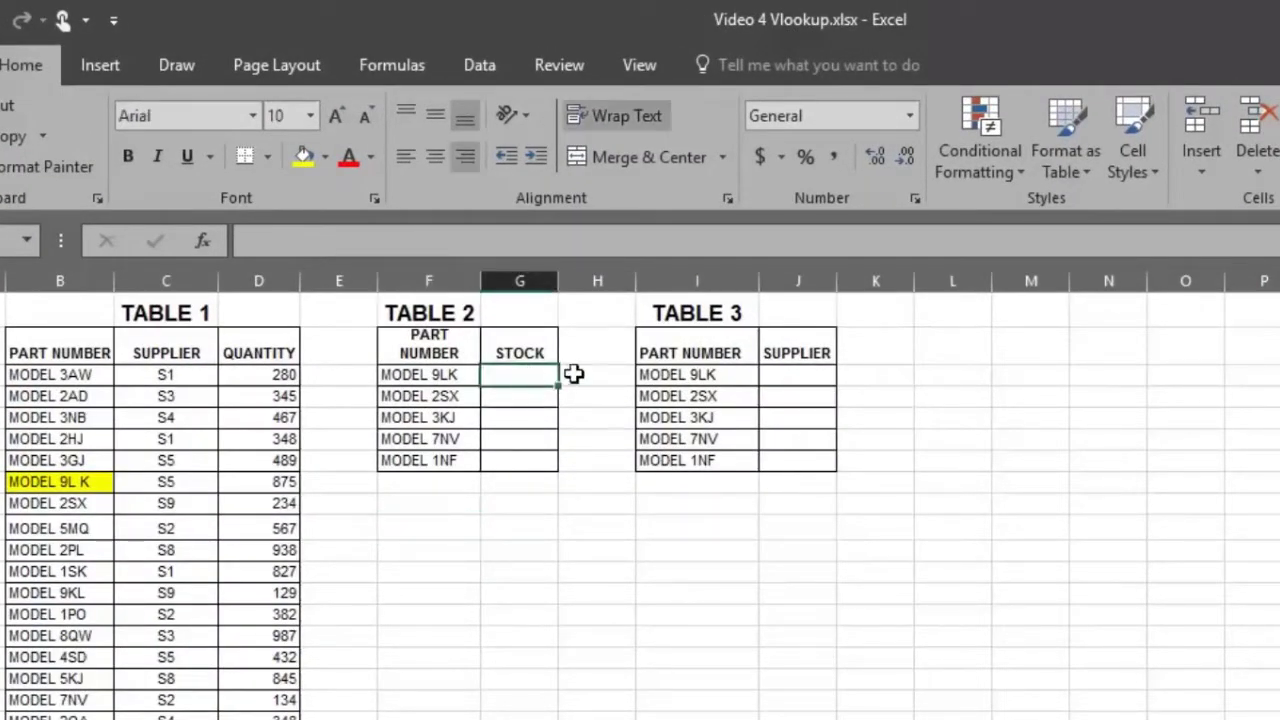
pyautogui.write('=')
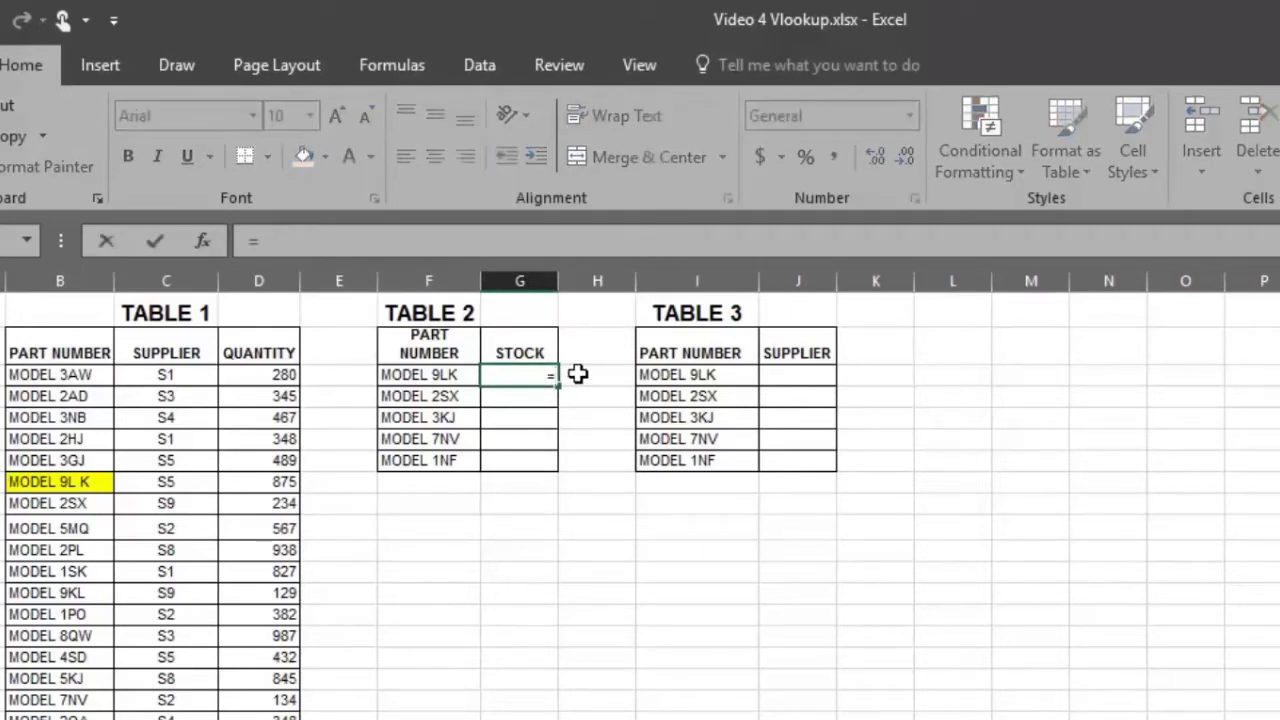
pyautogui.write('vlo')
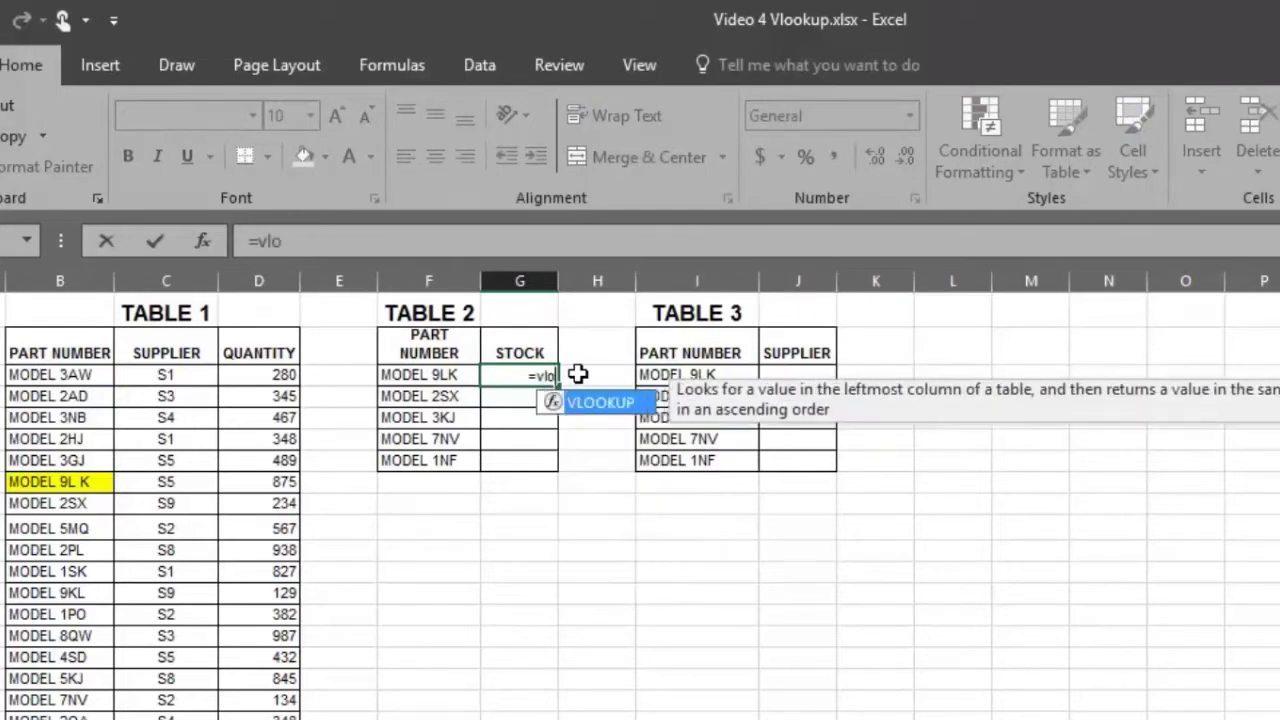
pyautogui.write('okup')
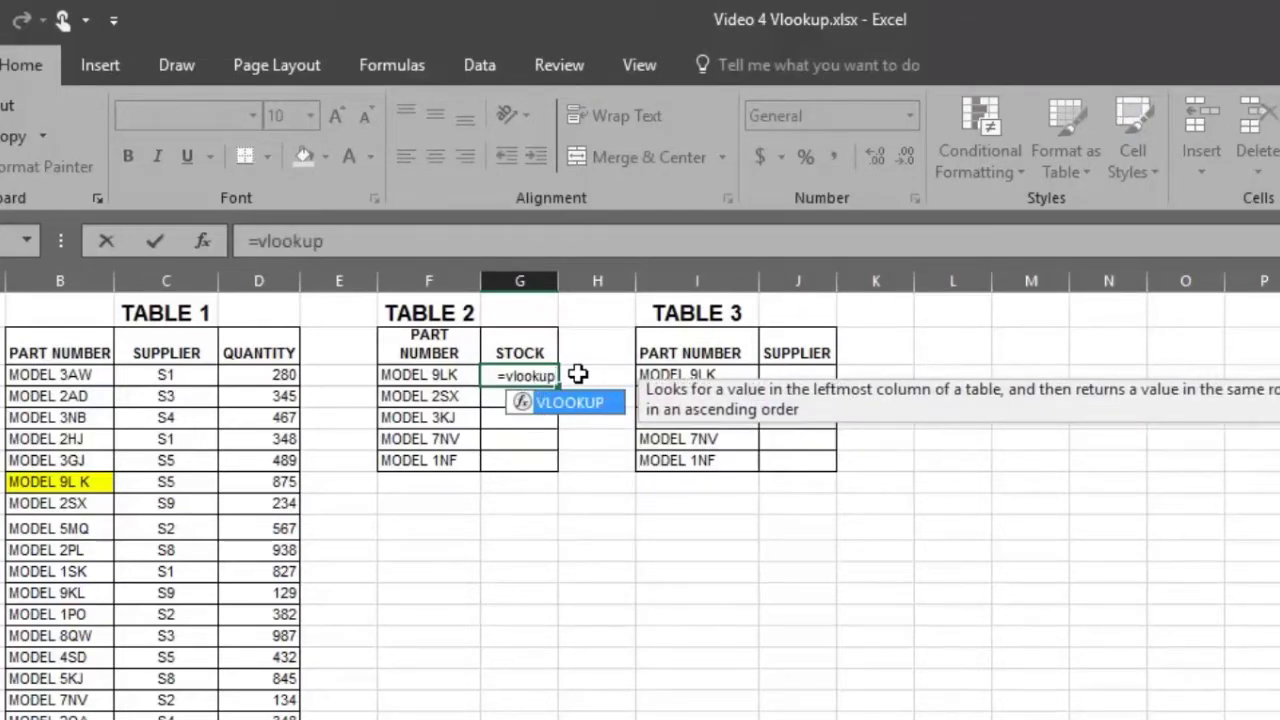
pyautogui.write('(')
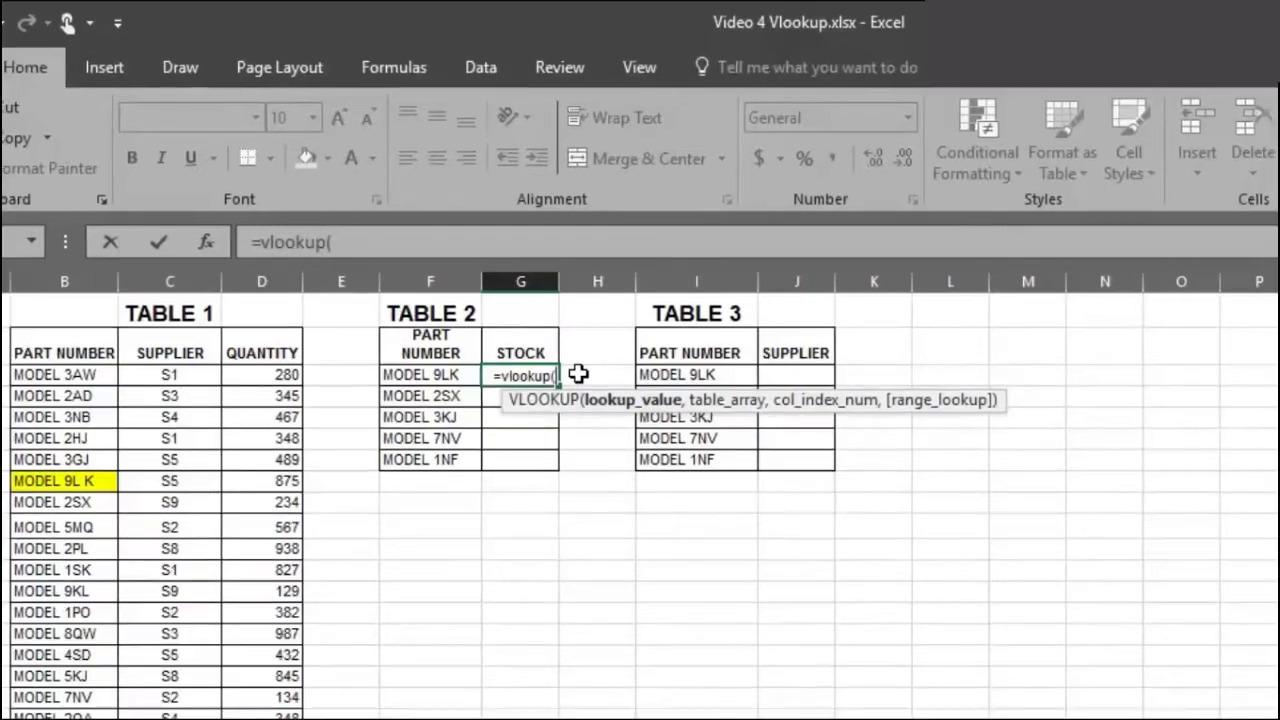
pyautogui.press('Left')
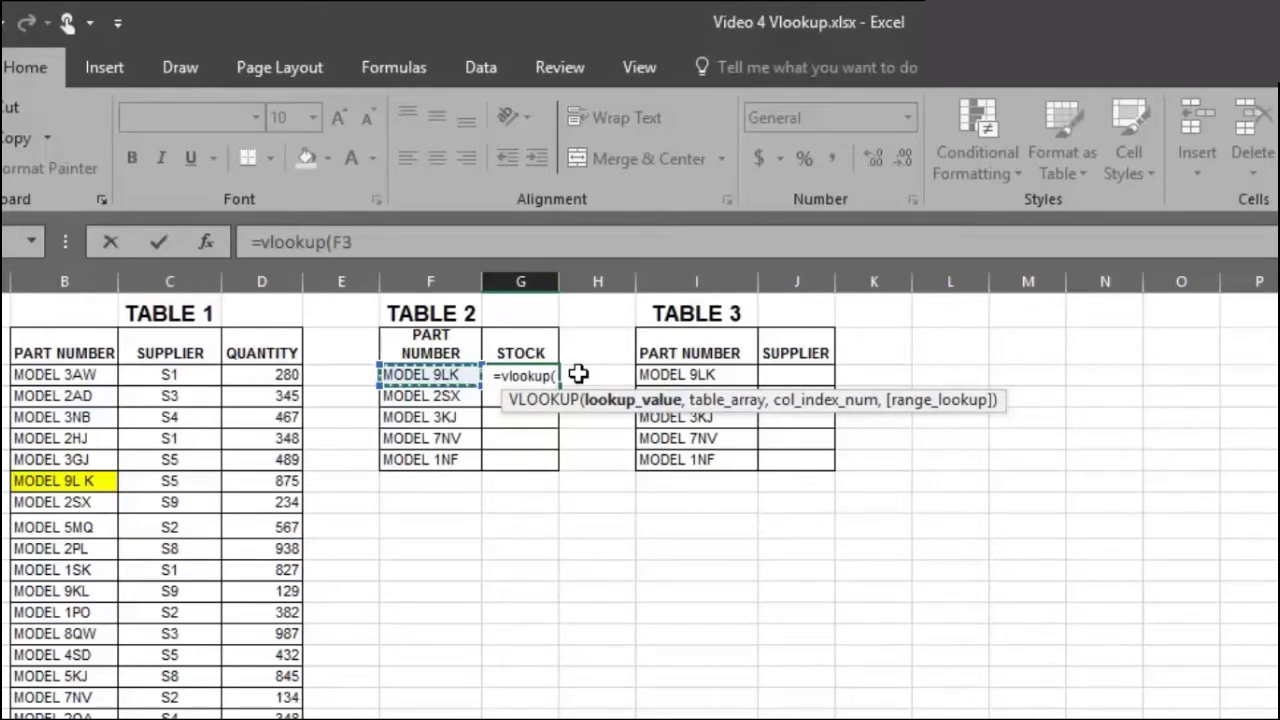
pyautogui.write(',')
pyautogui.press('Left')
pyautogui.press('Left')
pyautogui.press('Left')
pyautogui.press('Left')
pyautogui.press('Left')
pyautogui.hotkey('shift', 'Right')
pyautogui.hotkey('shift', 'Right')
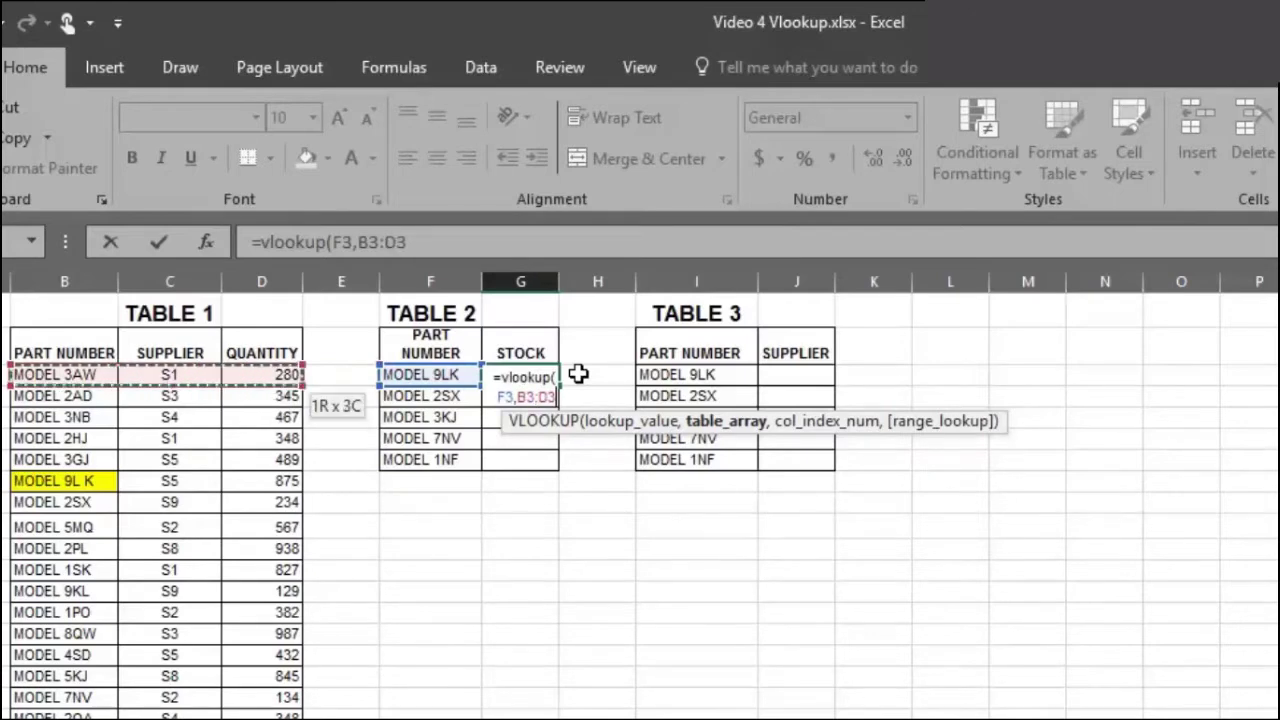
pyautogui.hotkey('shift', 'Down')
pyautogui.hotkey('shift', 'Down')
pyautogui.hotkey('shift', 'Down')
pyautogui.hotkey('shift', 'Down')
pyautogui.hotkey('shift', 'Down')
pyautogui.hotkey('shift', 'Down')
pyautogui.hotkey('shift', 'Down')
pyautogui.hotkey('shift', 'Down')
pyautogui.hotkey('shift', 'Down')
pyautogui.hotkey('shift', 'Down')
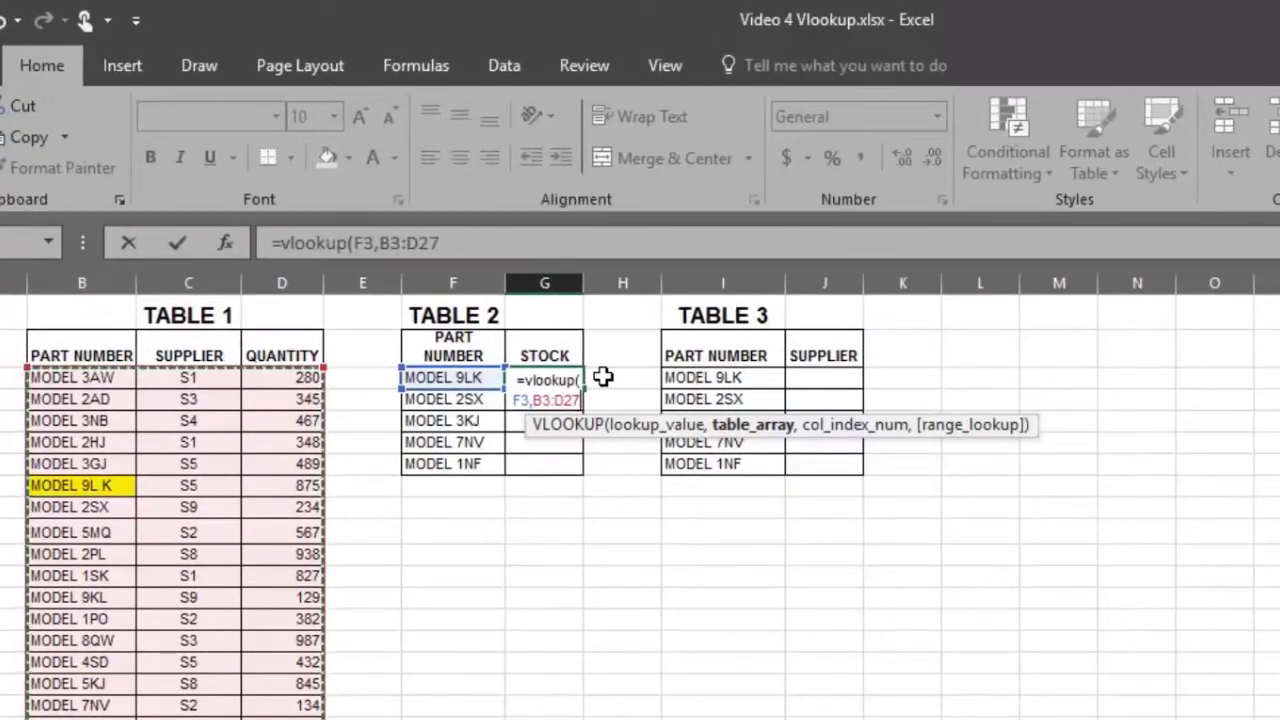
pyautogui.write(',')
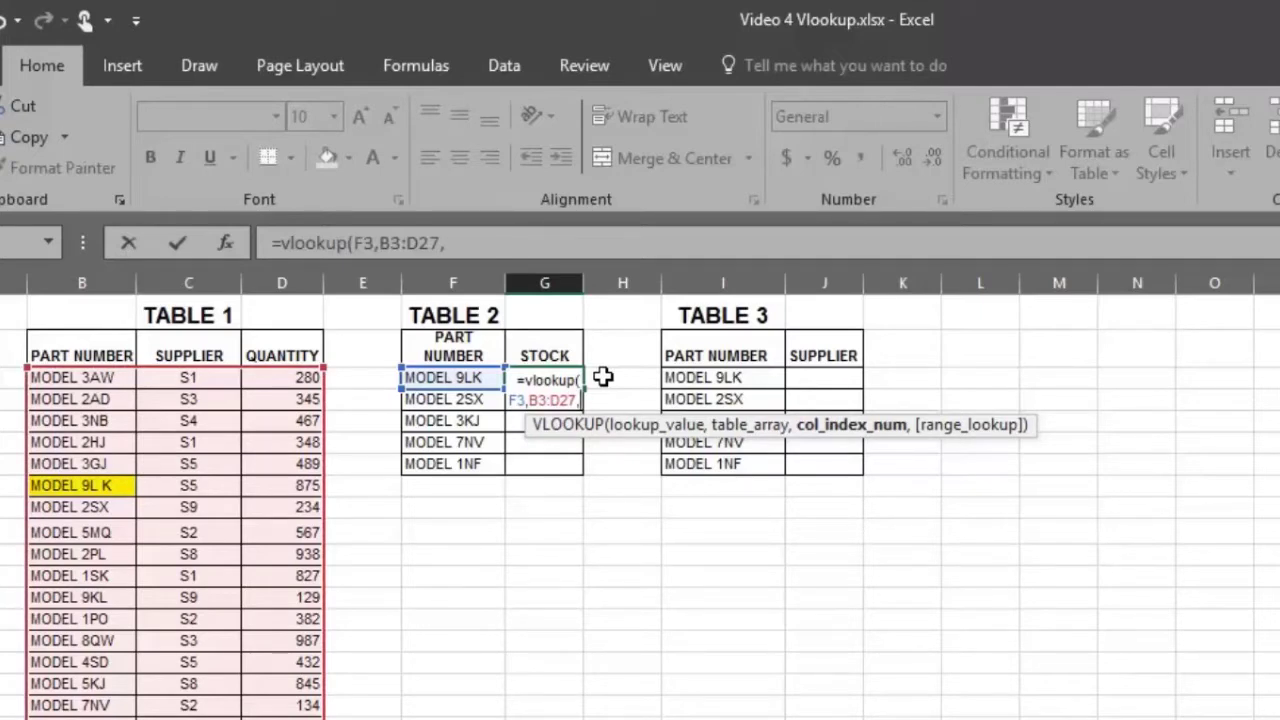
pyautogui.write('3')
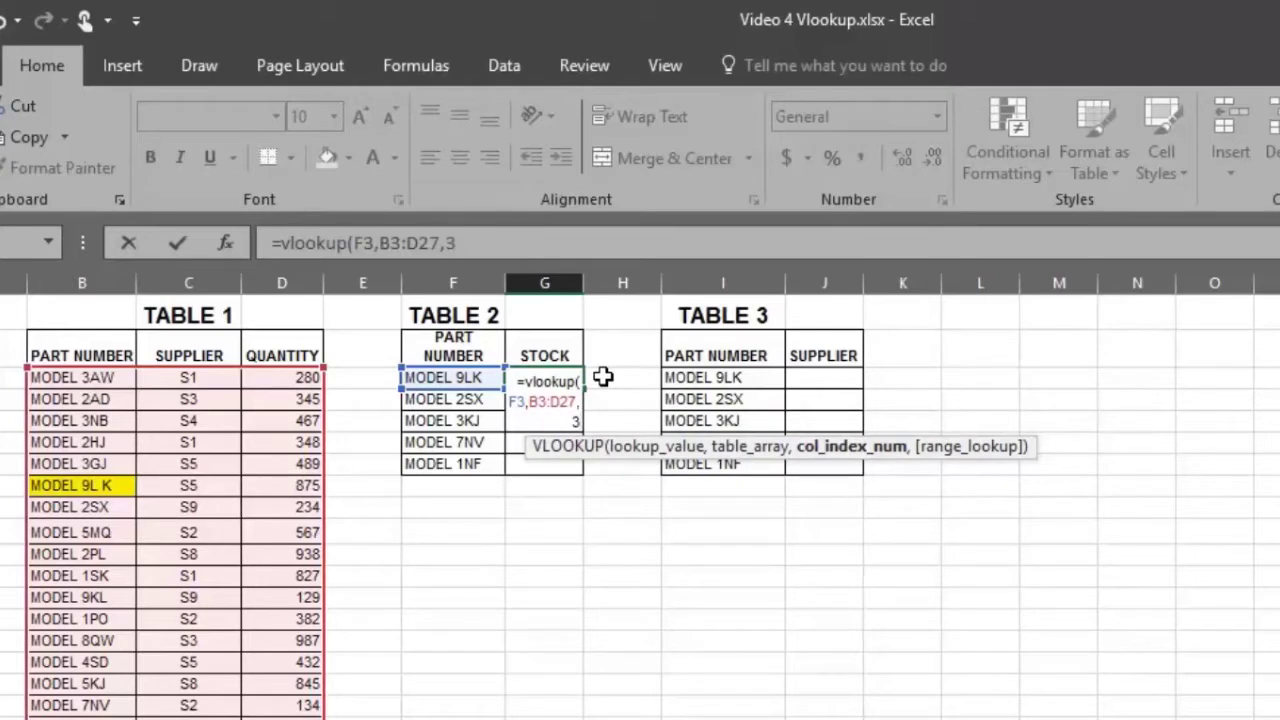
pyautogui.write(',')
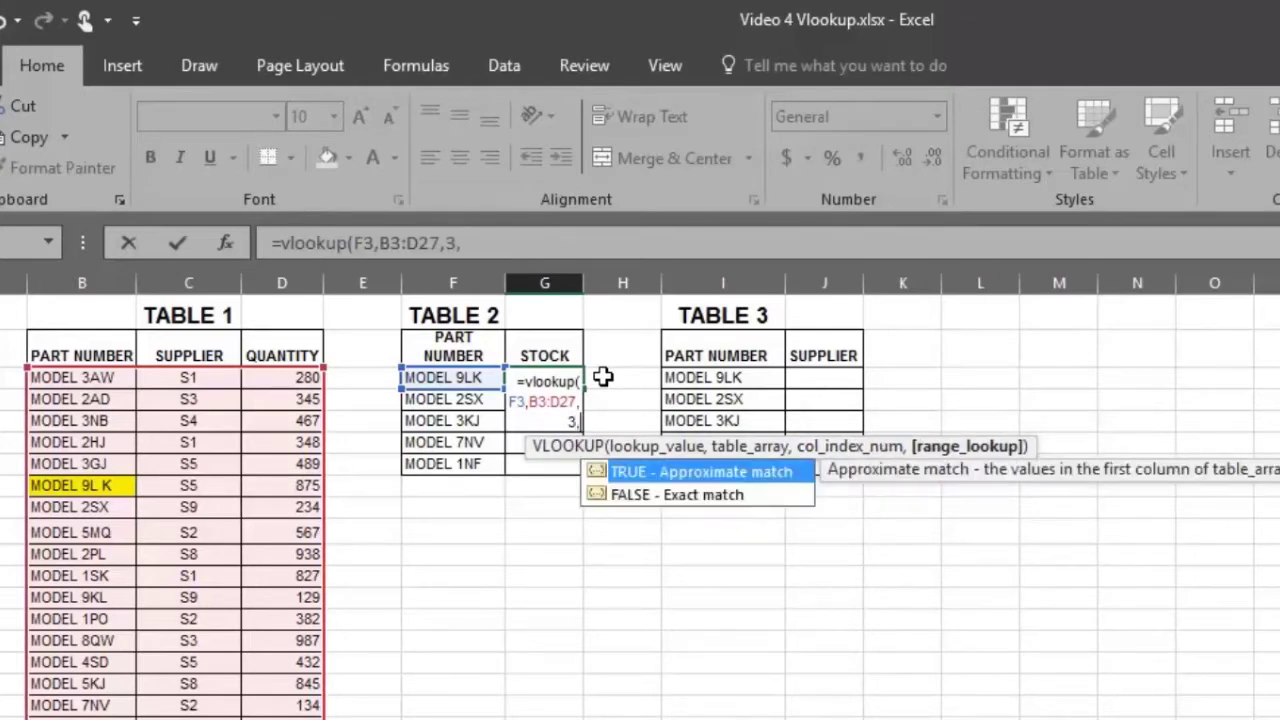
pyautogui.write('0')
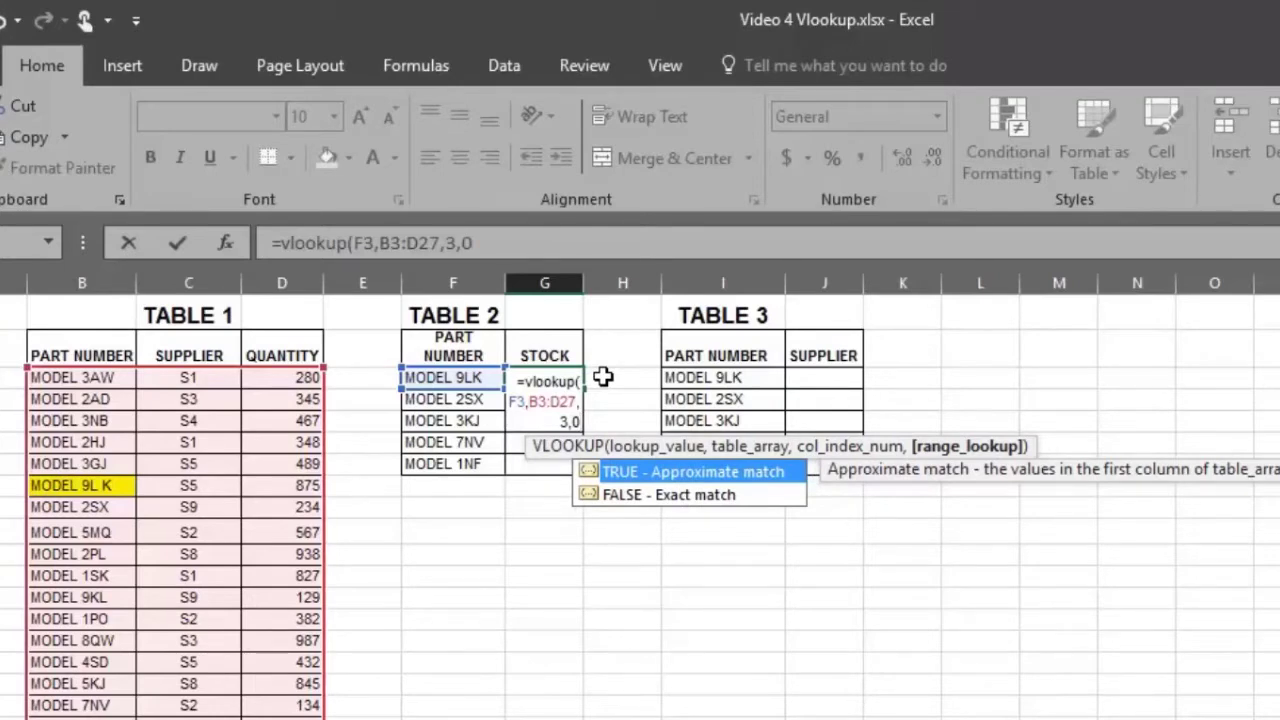
pyautogui.write(')')
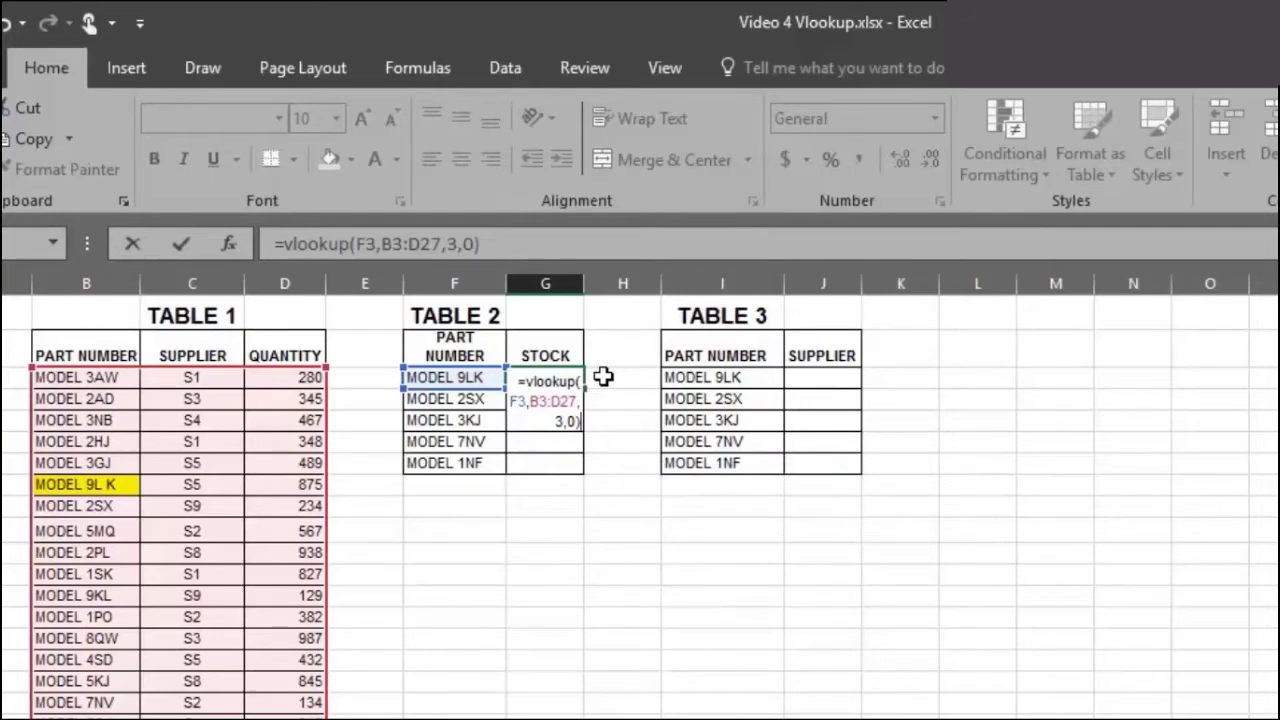
pyautogui.press('Return')
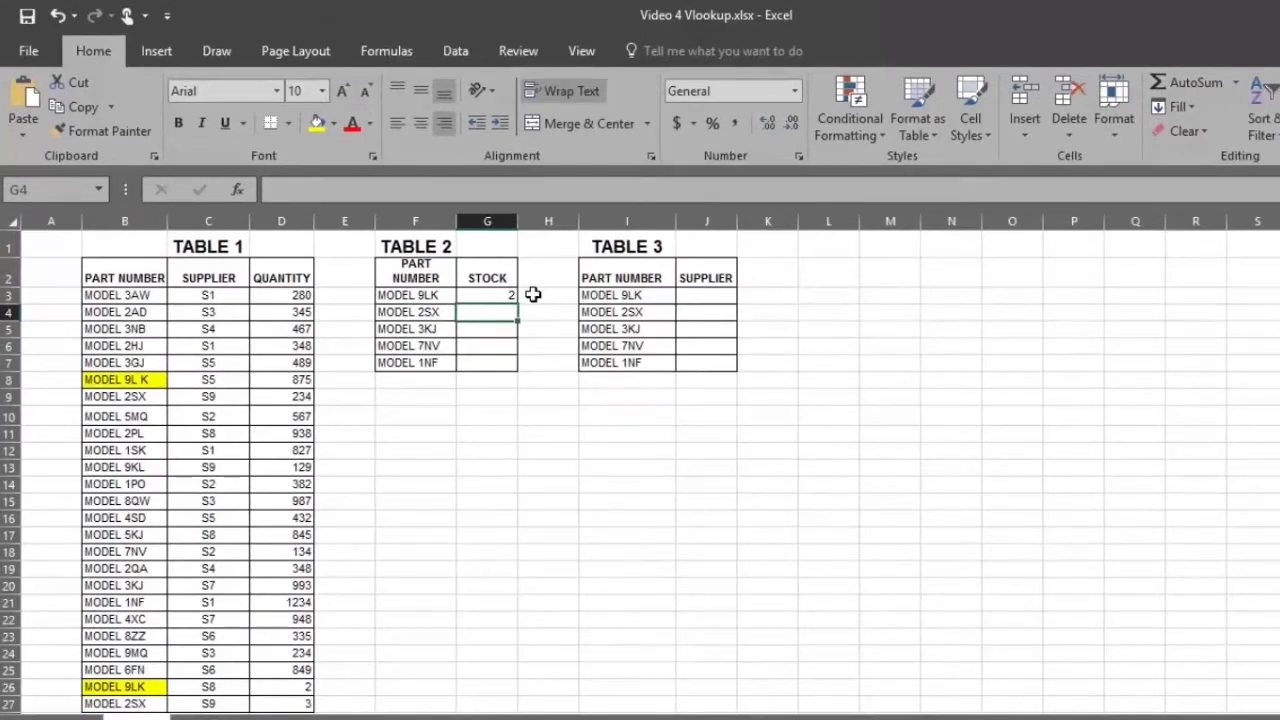
# Step: Check G3's result of 2 against D26, then fill the formula down to G7
pyautogui.press('Up')
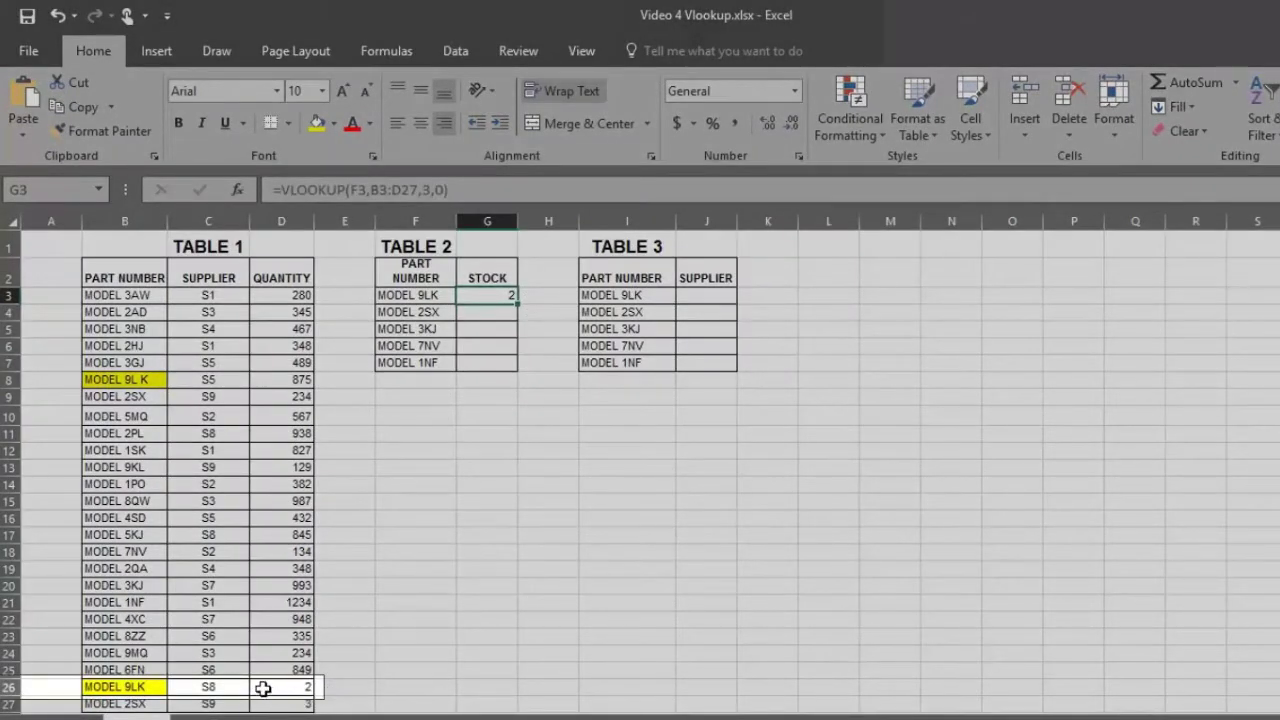
pyautogui.click(263, 688)
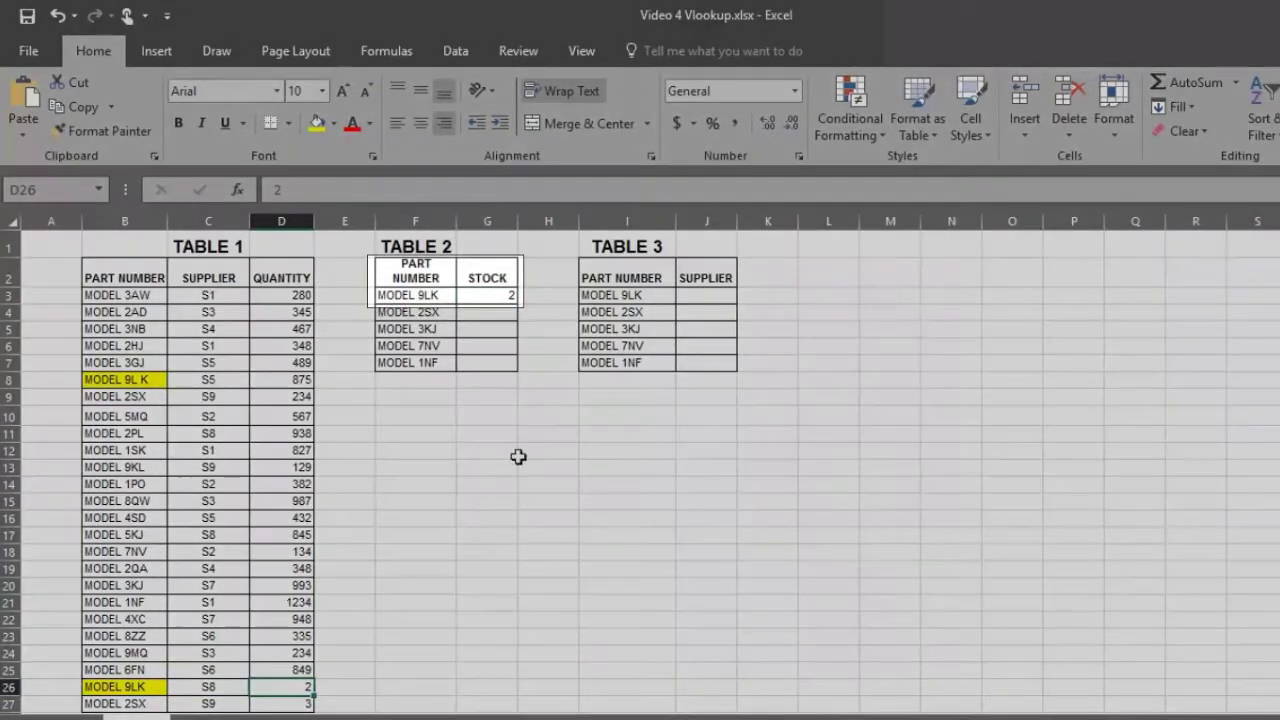
pyautogui.click(512, 295)
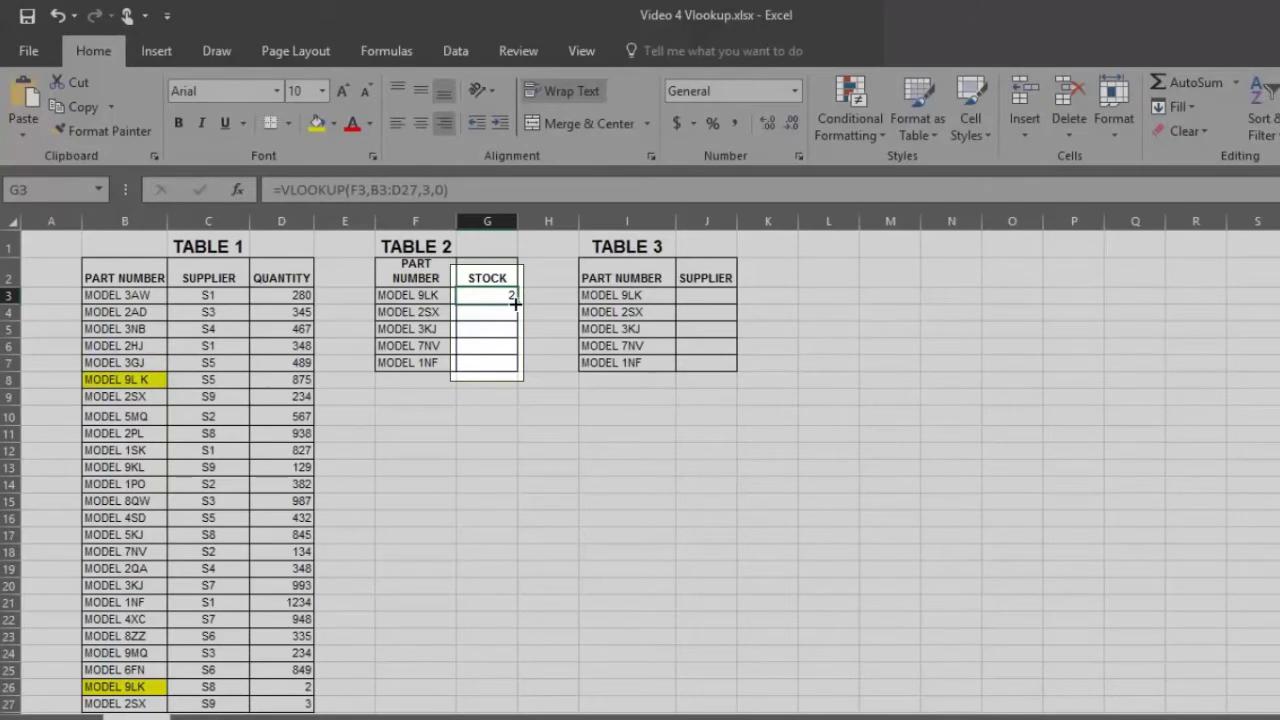
pyautogui.moveTo(515, 303); pyautogui.dragTo(529, 389)
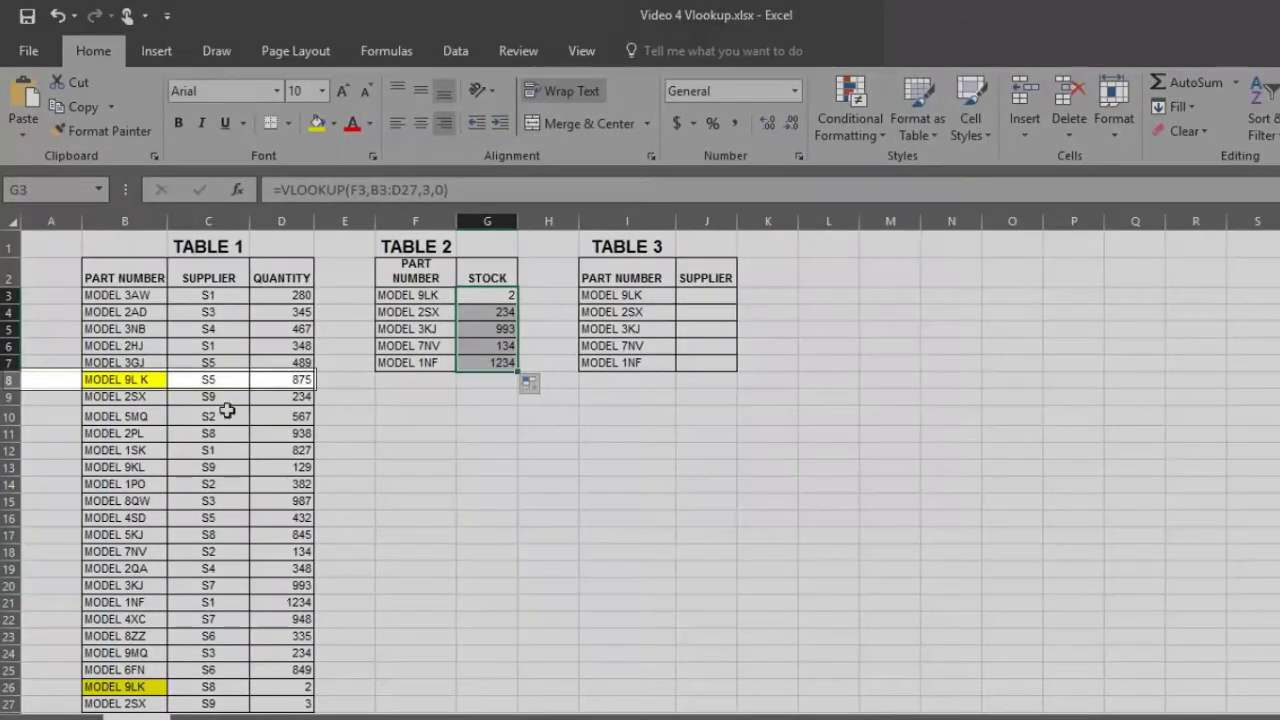
# Step: Compare Table 1's MODEL 9LK entries with F3 and review stock results in G3:G7
pyautogui.click(149, 381)
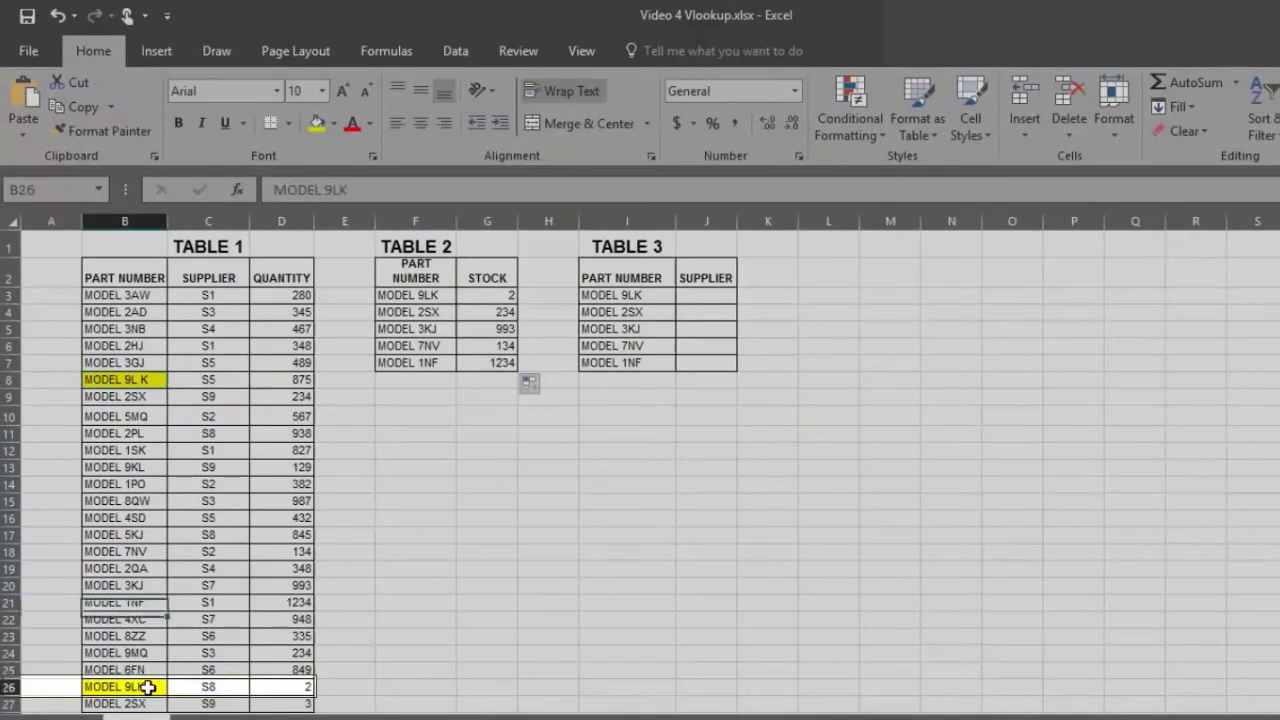
pyautogui.click(176, 688)
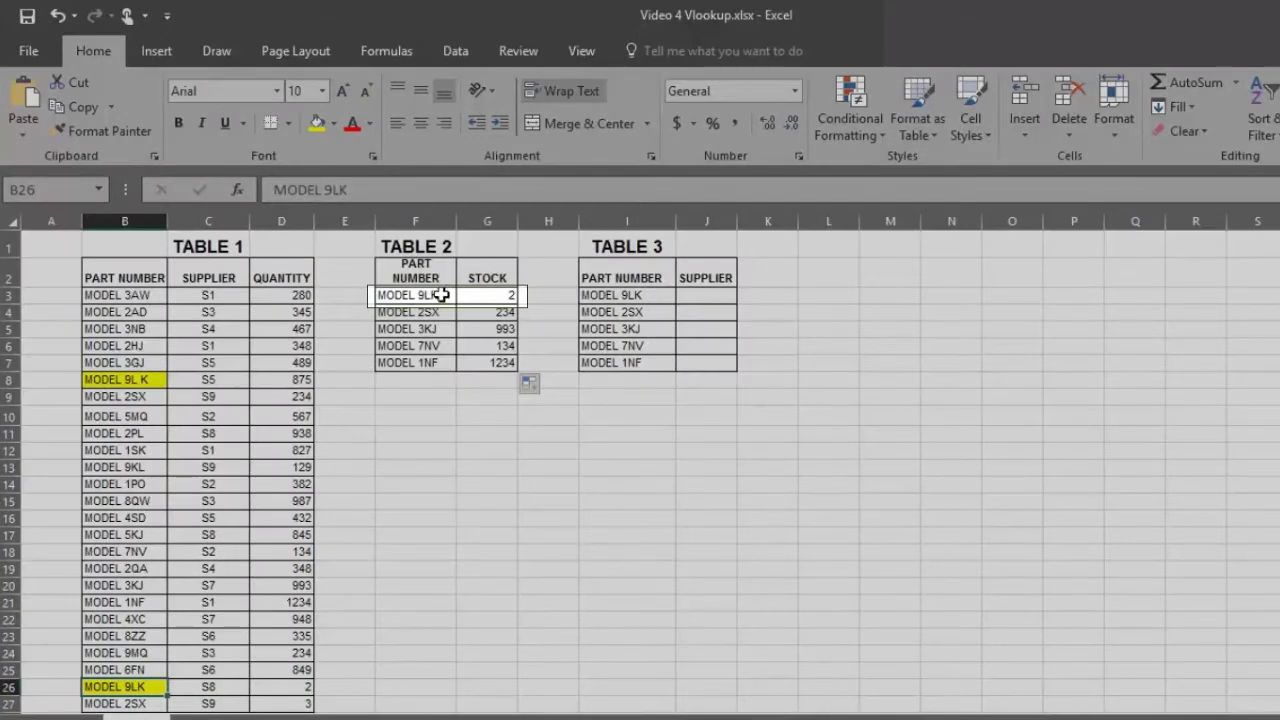
pyautogui.click(443, 295)
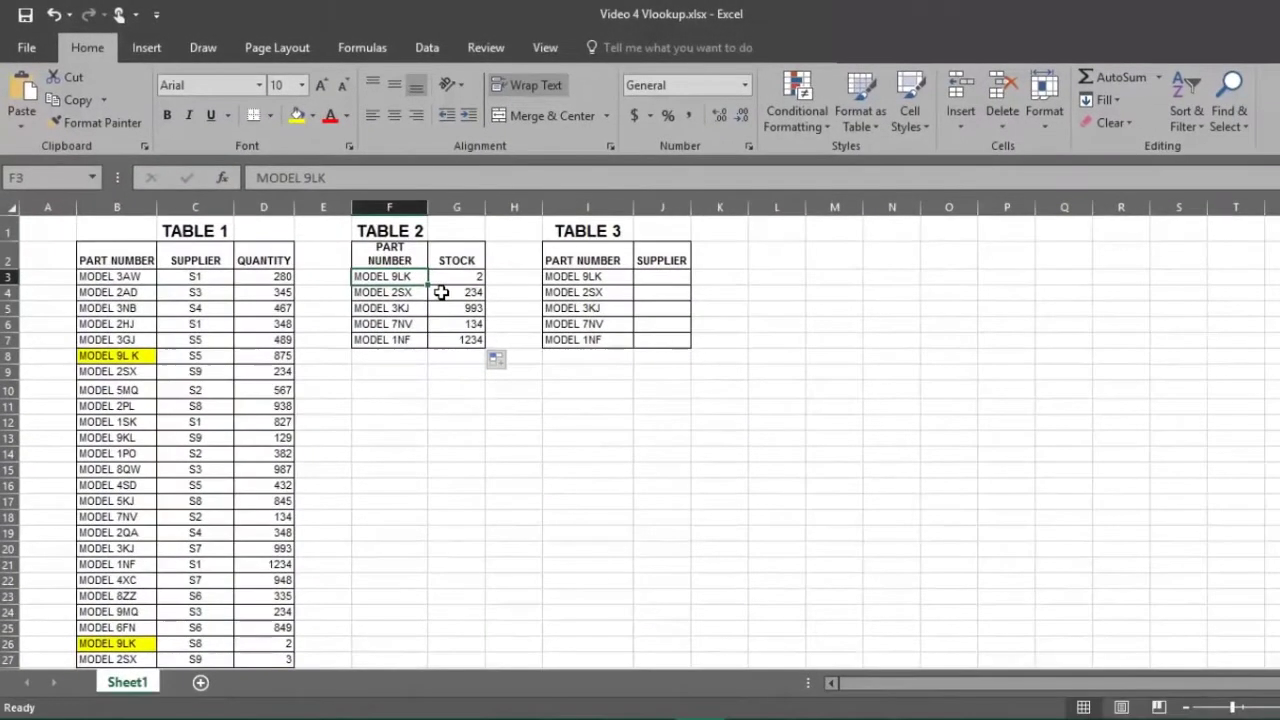
pyautogui.moveTo(487, 295); pyautogui.dragTo(487, 362)
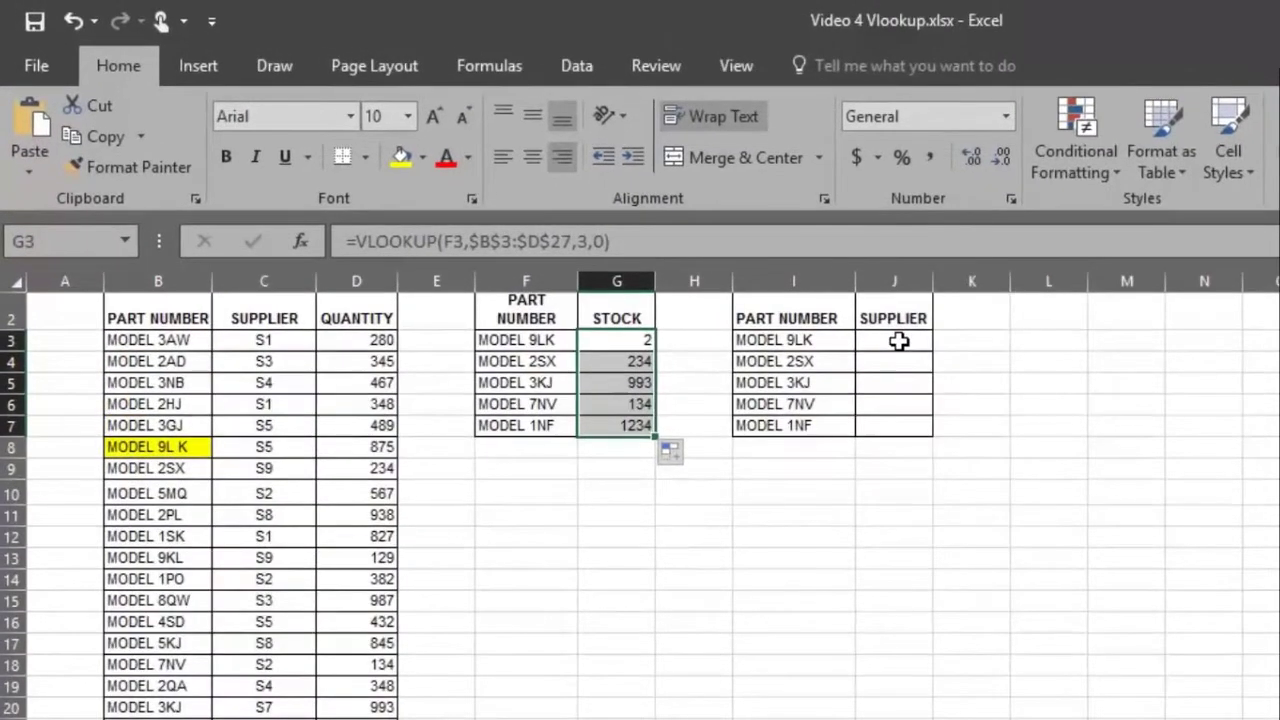
pyautogui.click(899, 341)
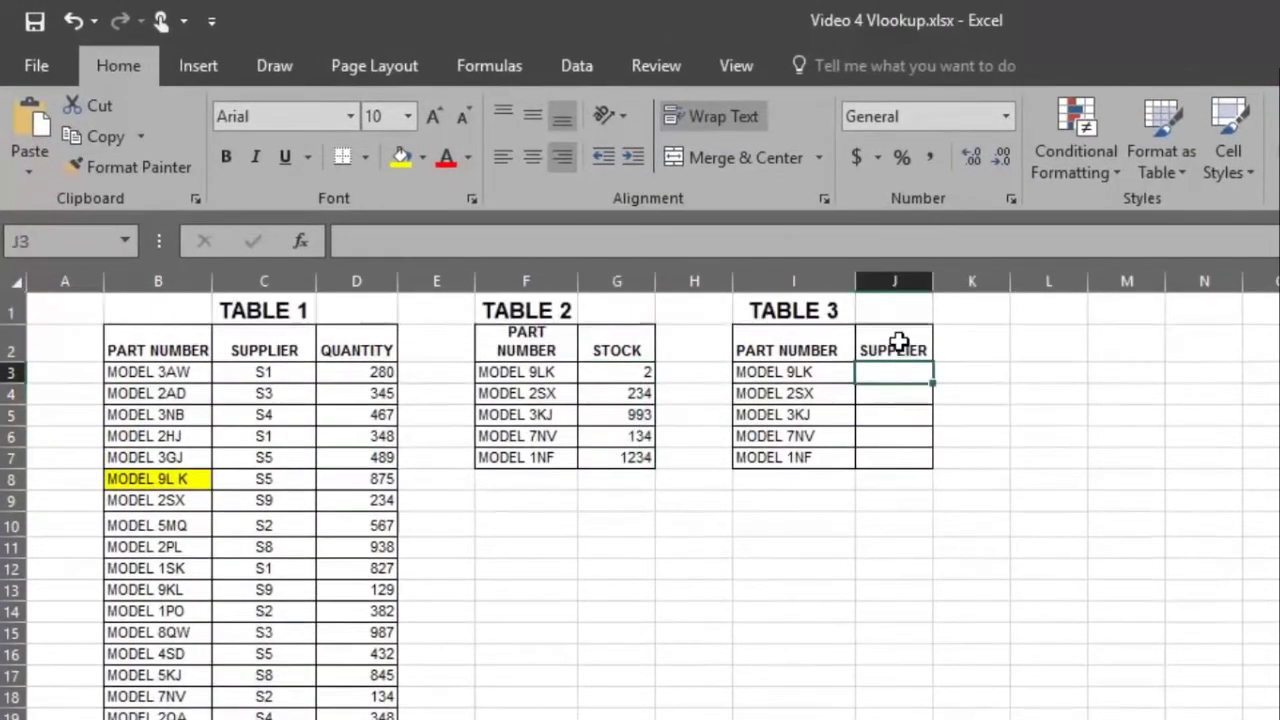
# Step: Type =vlookup(I3,B3:D27,2,0) in J3 to look up MODEL 9LK's supplier code
pyautogui.scroll(1, 899, 341)
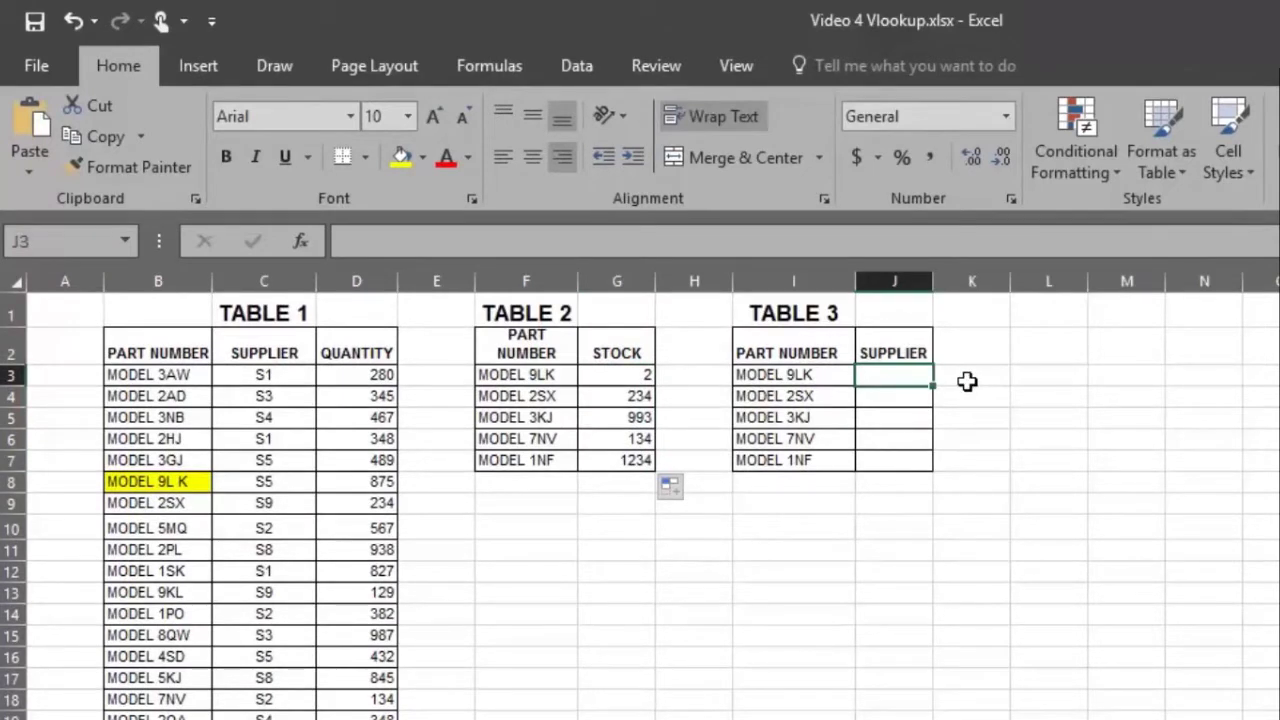
pyautogui.write('=vlooku')
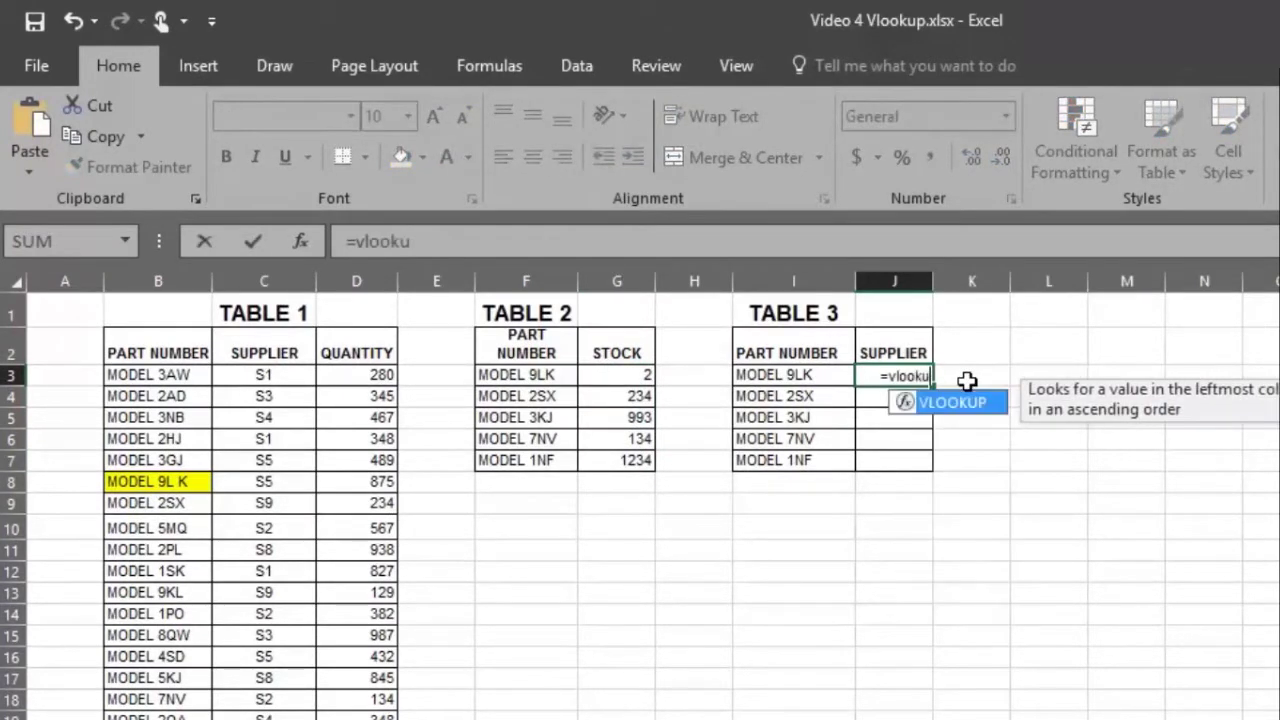
pyautogui.write('p')
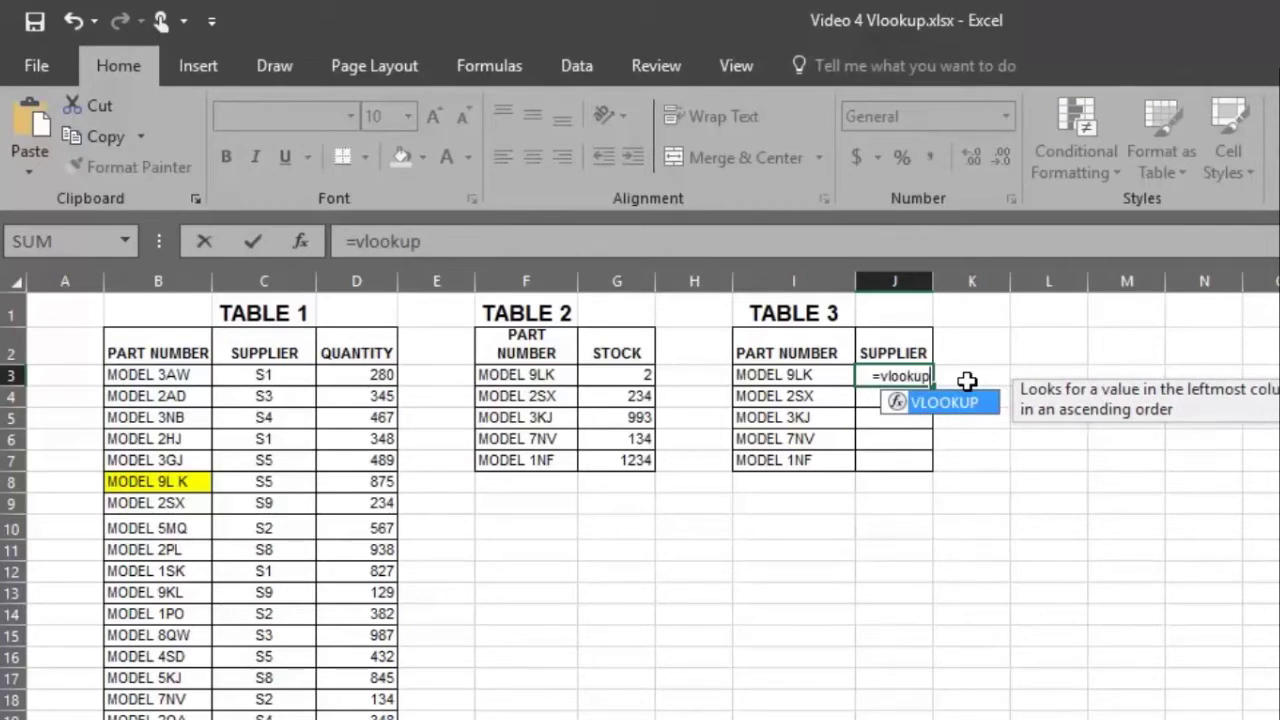
pyautogui.write('(')
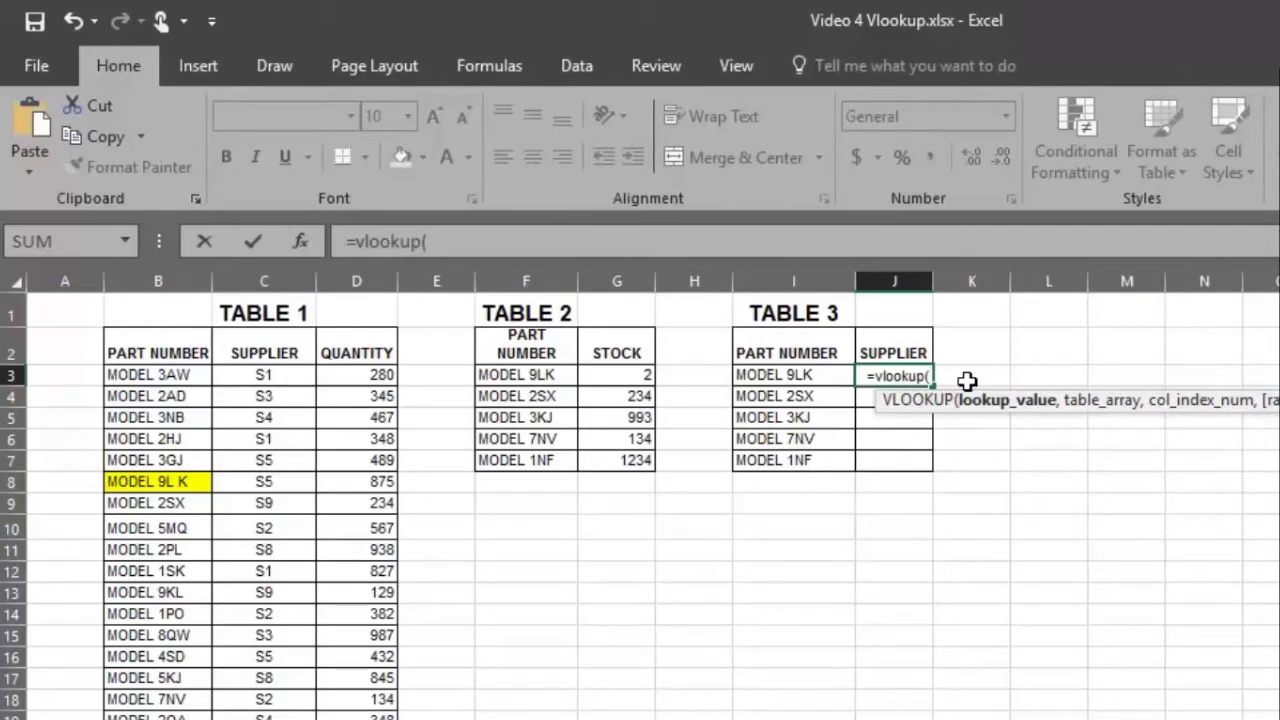
pyautogui.press('Left')
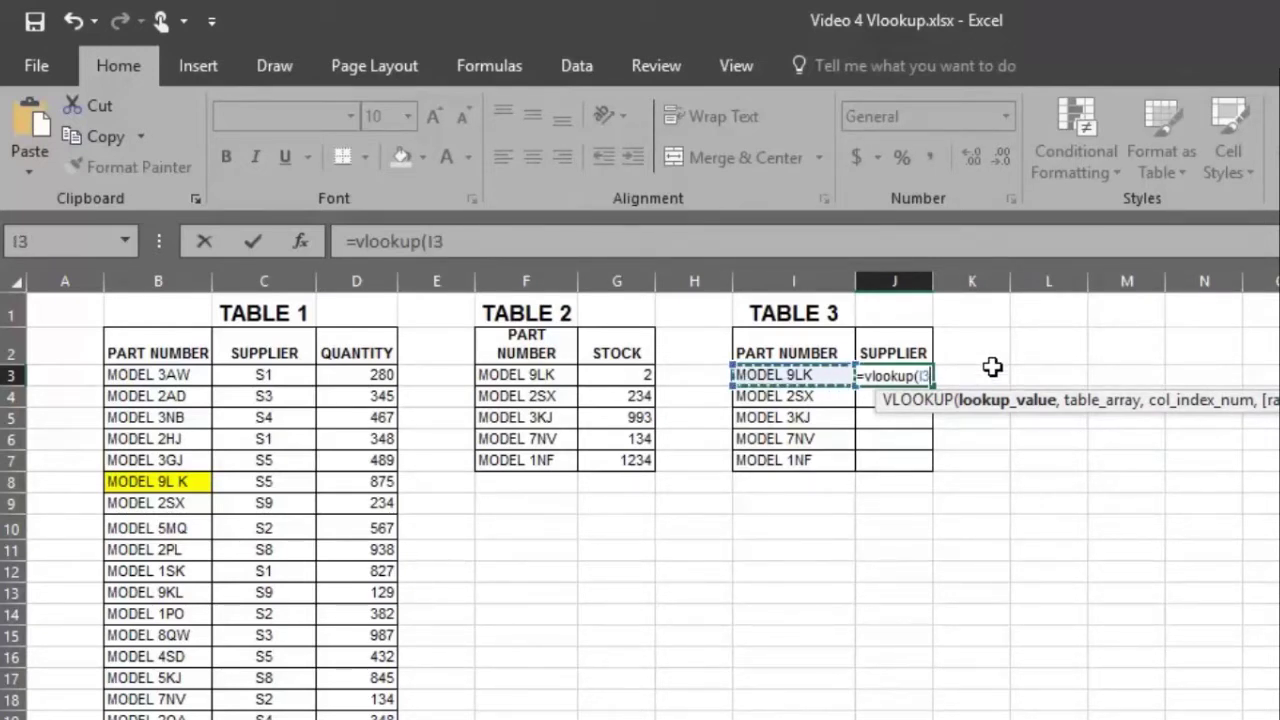
pyautogui.write(',')
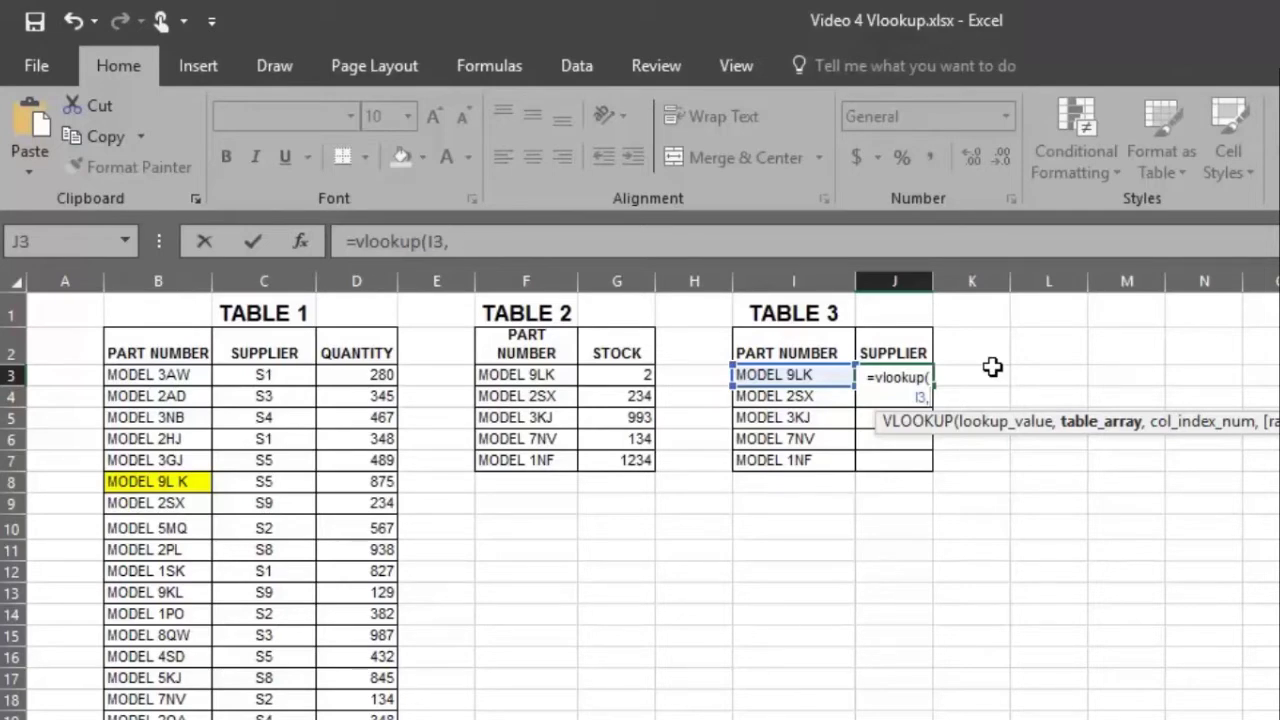
pyautogui.press('Left')
pyautogui.press('Left')
pyautogui.press('Left')
pyautogui.press('Left')
pyautogui.press('Left')
pyautogui.press('Left')
pyautogui.press('Right')
pyautogui.hotkey('shift', 'Right')
pyautogui.hotkey('shift', 'Right')
pyautogui.hotkey('shift', 'Down')
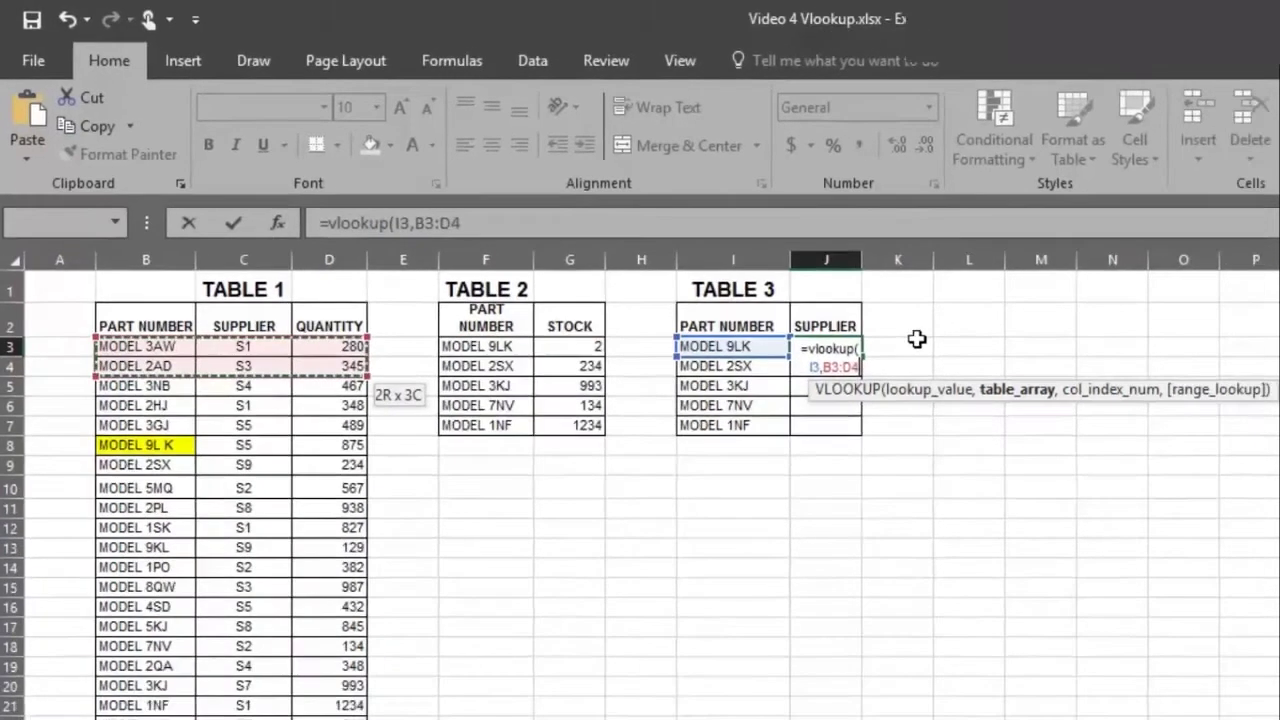
pyautogui.hotkey('shift', 'Down')
pyautogui.hotkey('shift', 'Down')
pyautogui.hotkey('shift', 'Down')
pyautogui.hotkey('shift', 'Down')
pyautogui.hotkey('shift', 'Down')
pyautogui.hotkey('shift', 'Down')
pyautogui.hotkey('shift', 'Down')
pyautogui.hotkey('shift', 'Down')
pyautogui.hotkey('shift', 'Down')
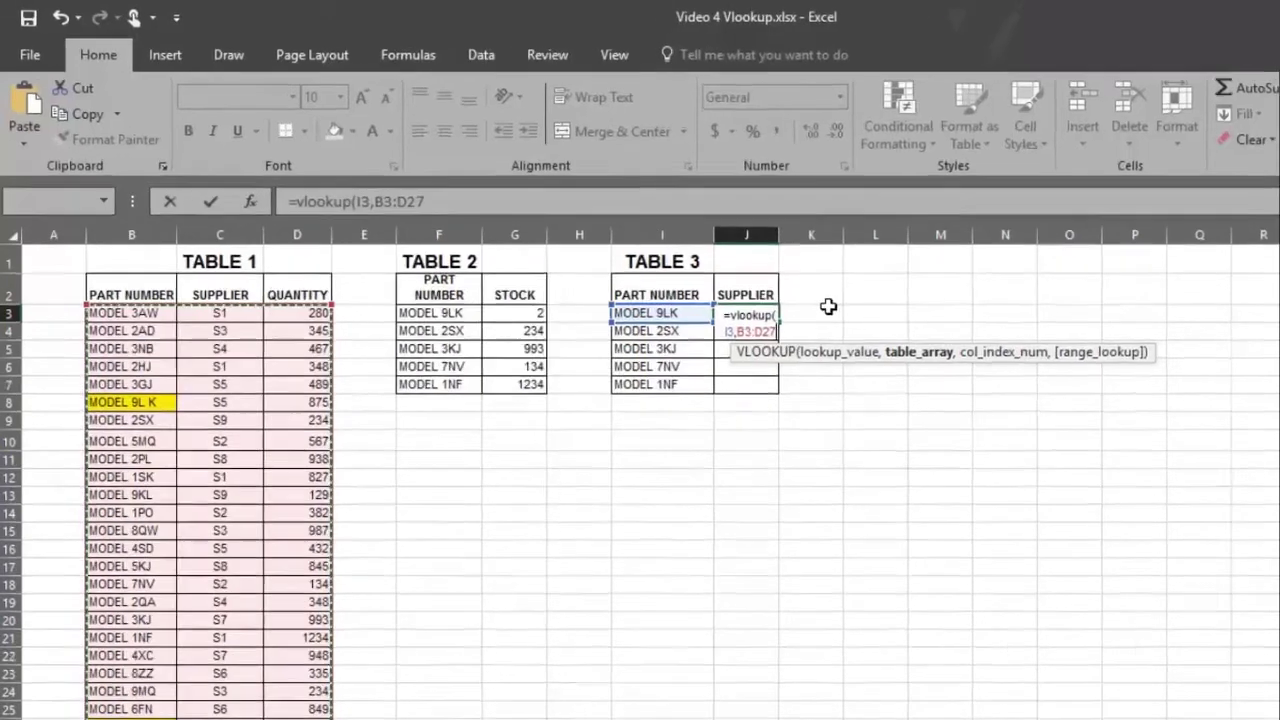
pyautogui.write(',')
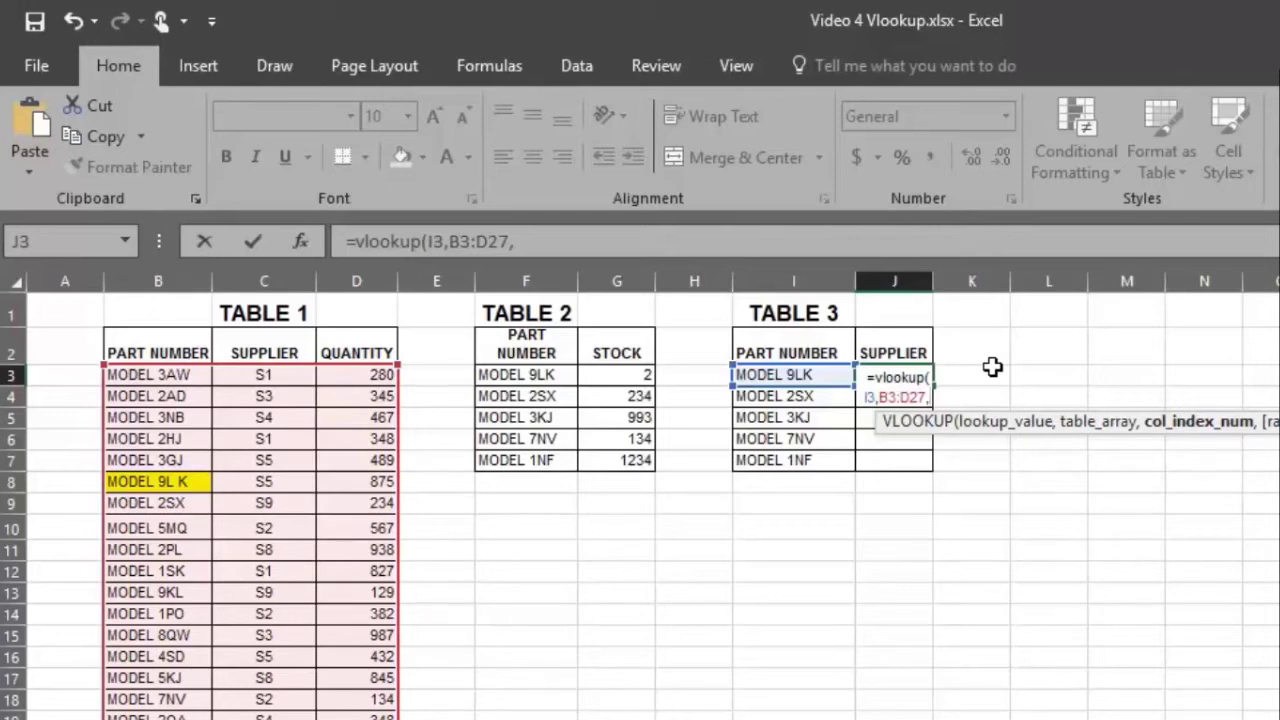
pyautogui.write('2')
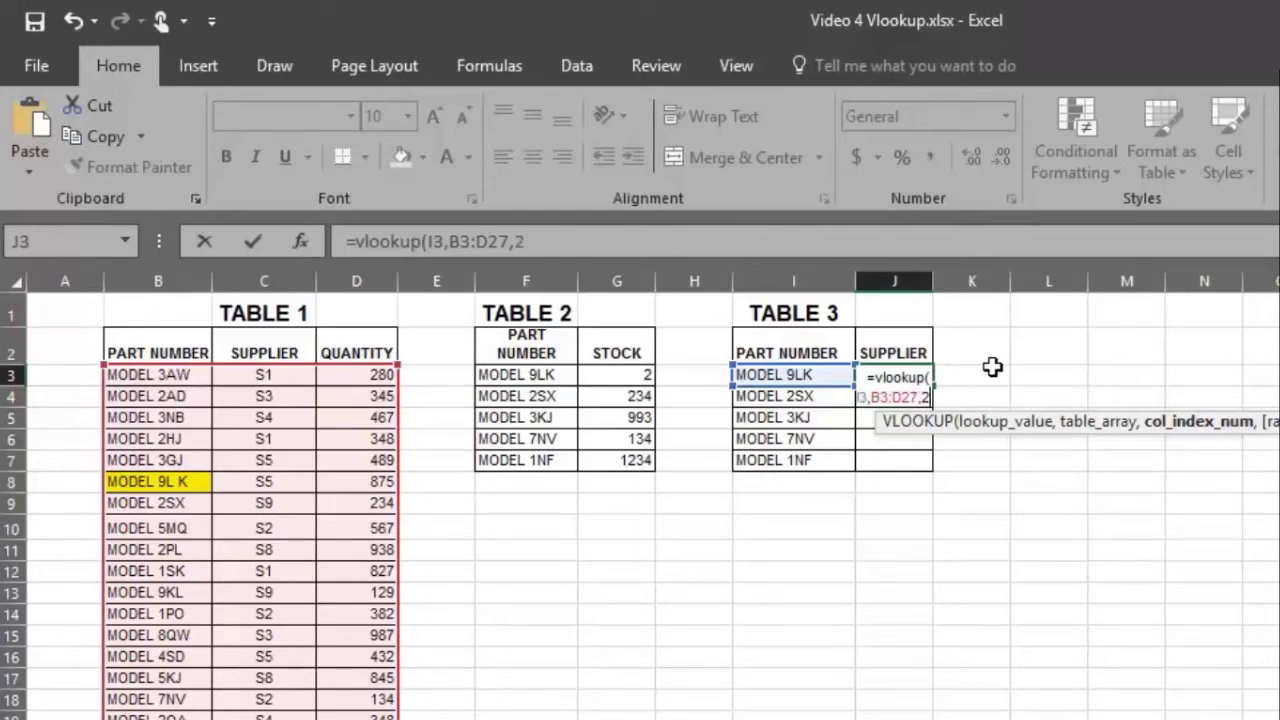
pyautogui.write(',')
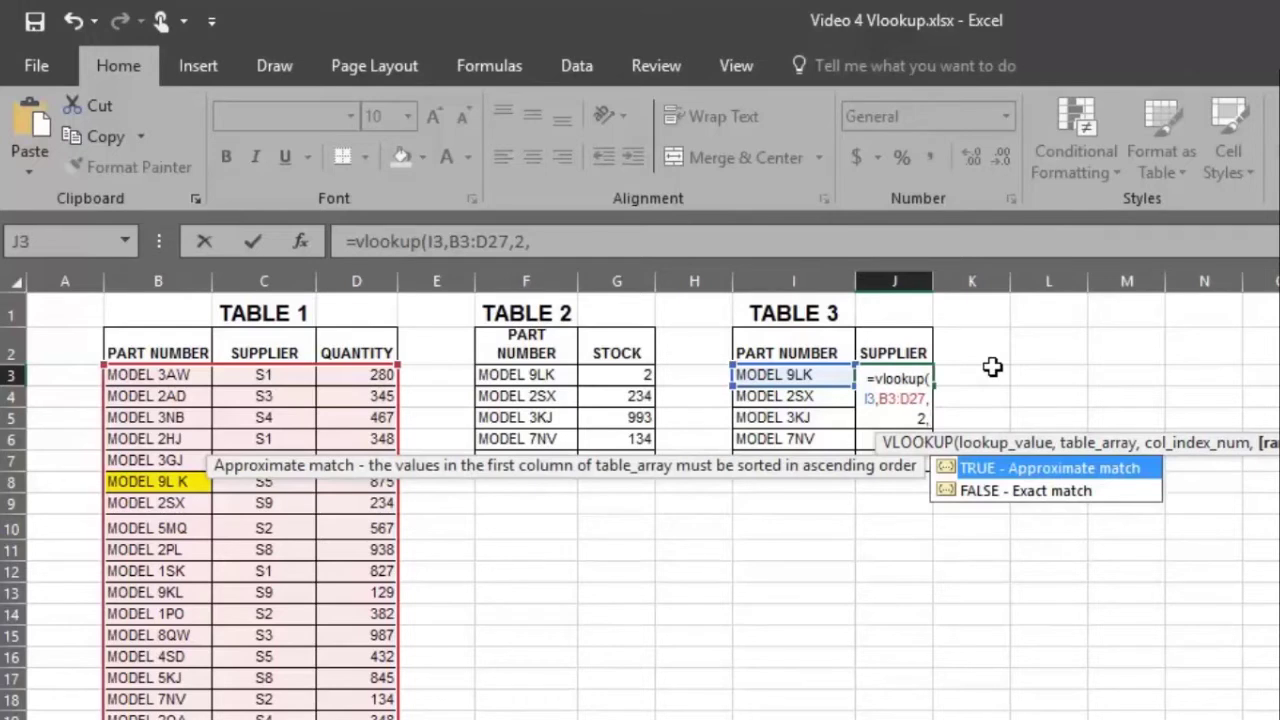
pyautogui.write('0')
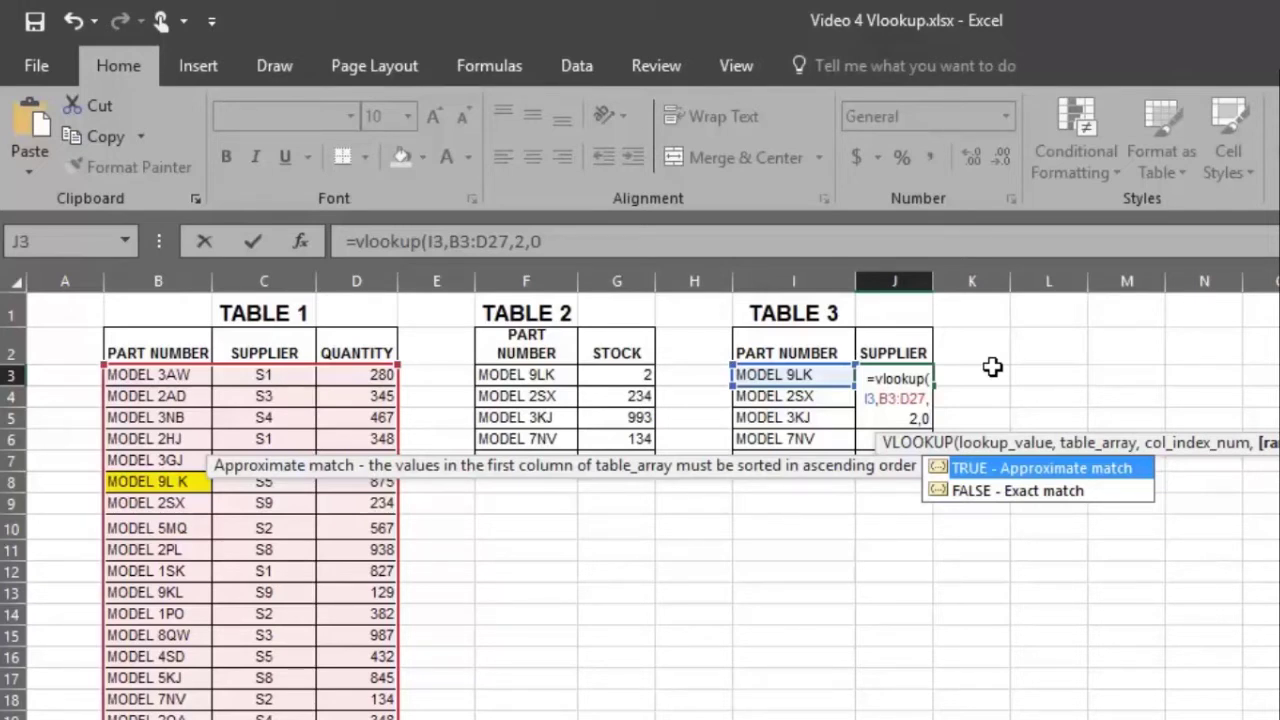
pyautogui.write(')')
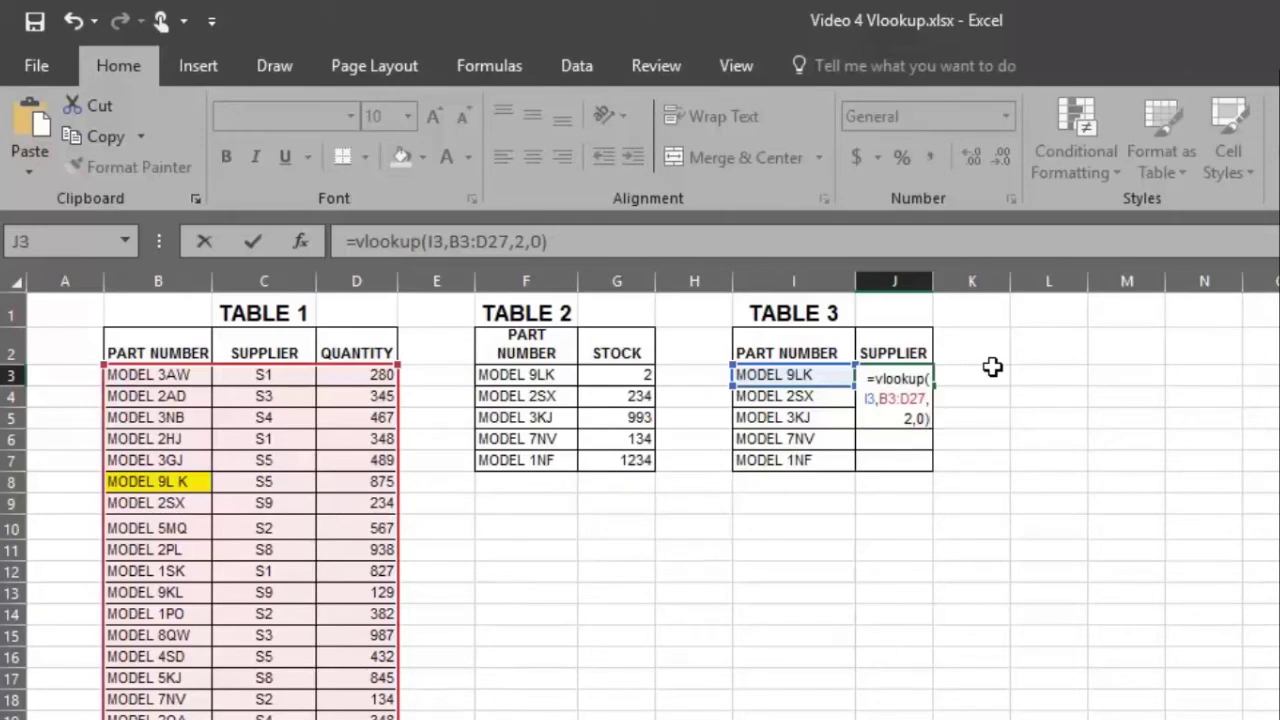
# Step: Confirm the J3 supplier lookup and fill it down to J7
pyautogui.press('Return')
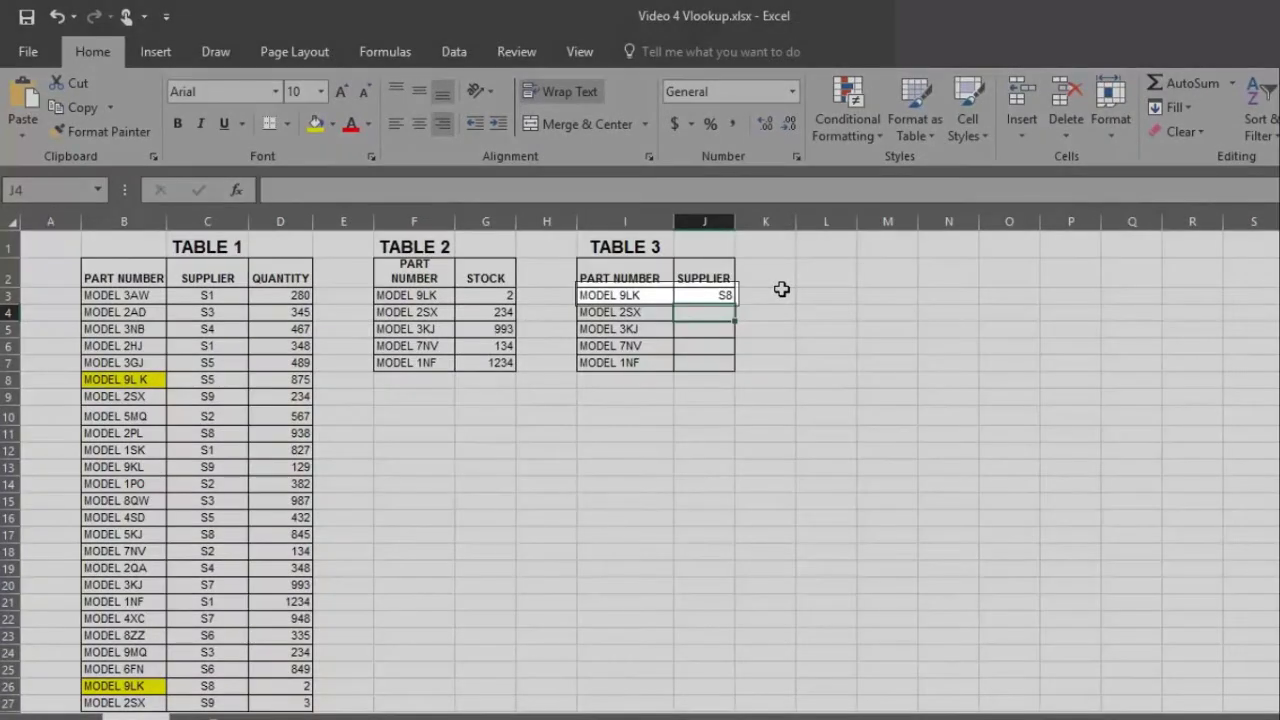
pyautogui.press('Up')
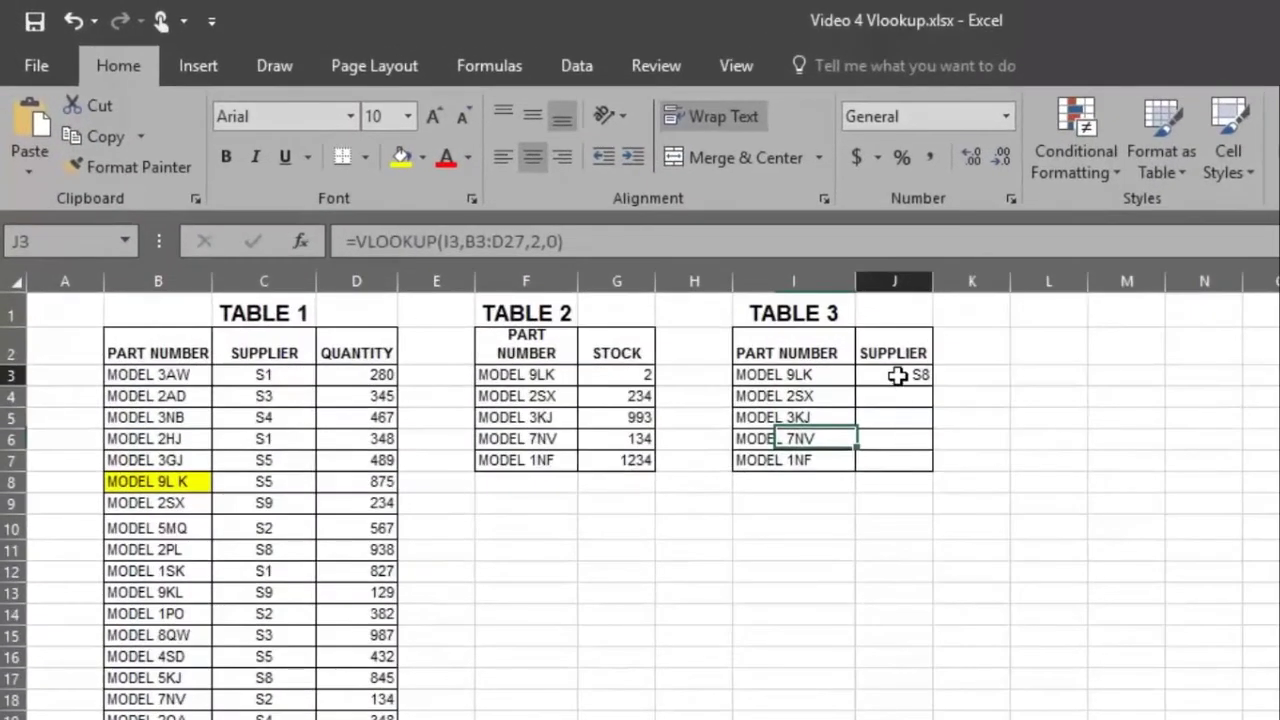
pyautogui.click(899, 374)
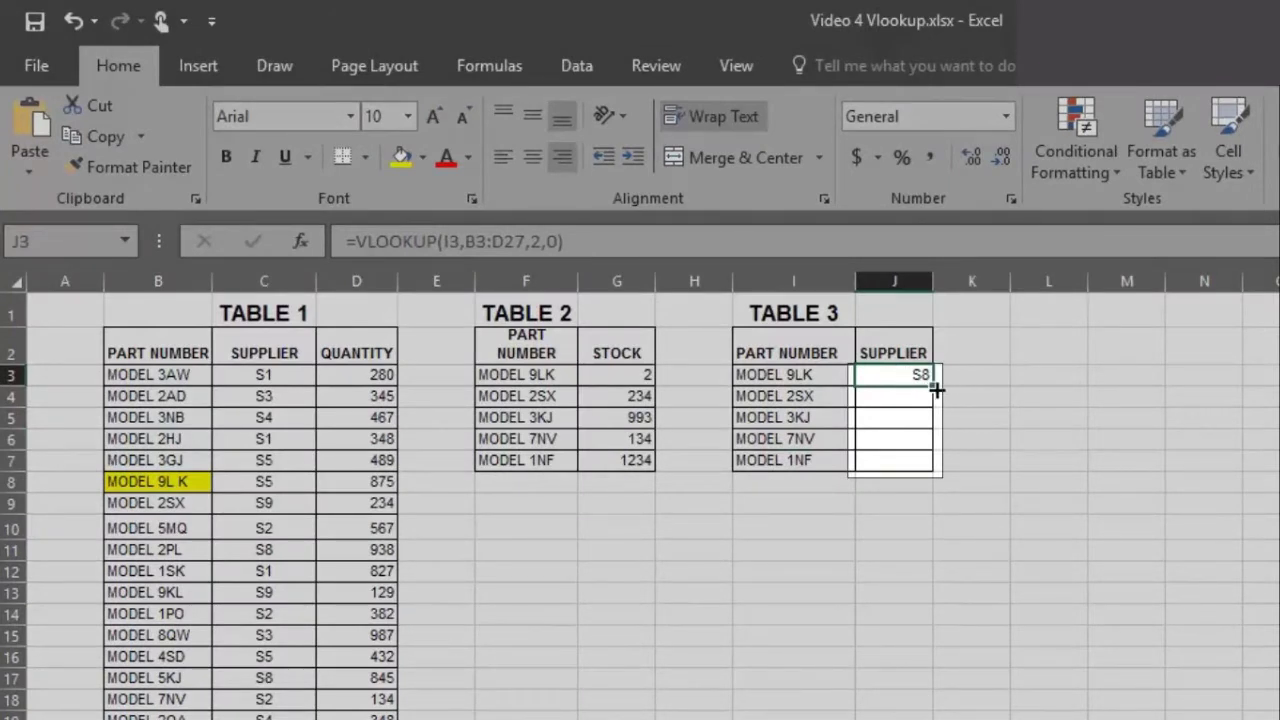
pyautogui.moveTo(931, 386); pyautogui.dragTo(931, 468)
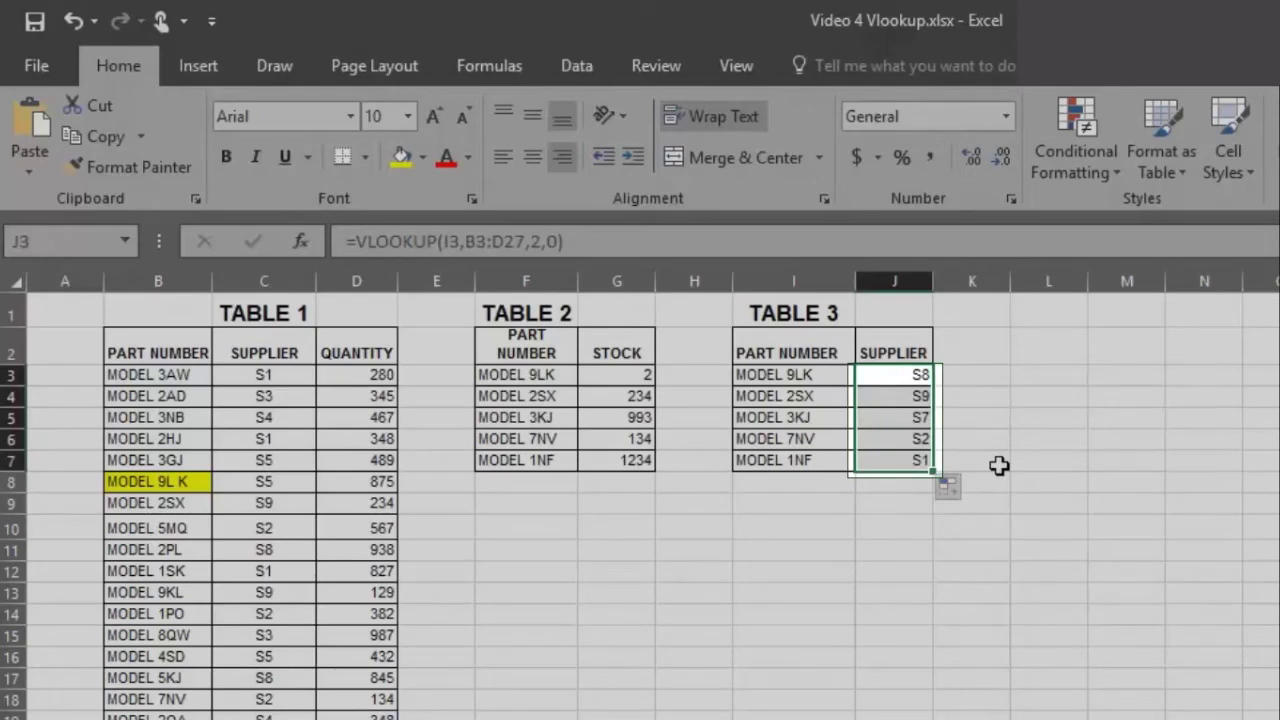